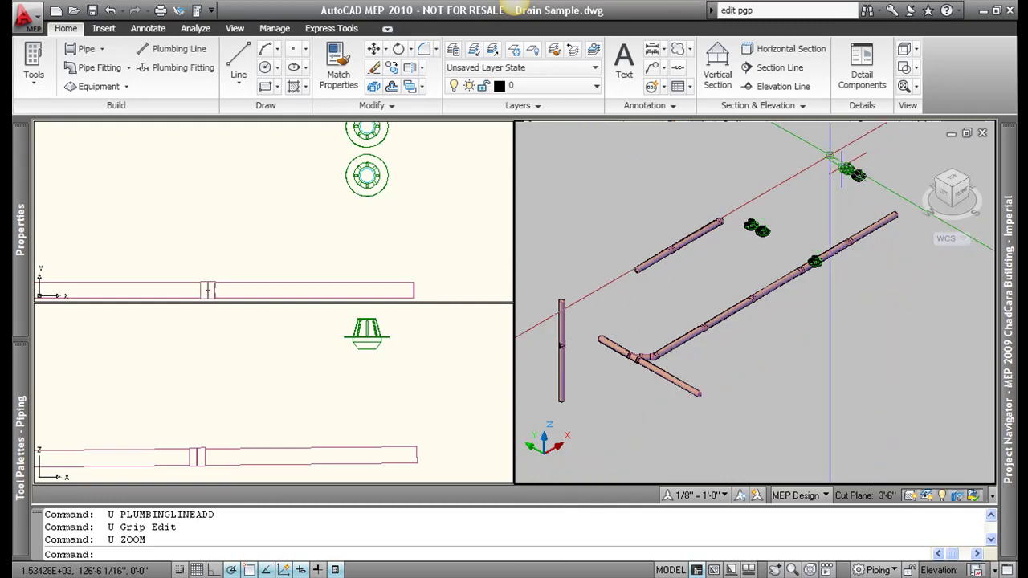
Zoom in on the two roof drains and the nearby end of the main pipe in the 3D view.
type("Z")
key("Return")
left_click(833, 154)
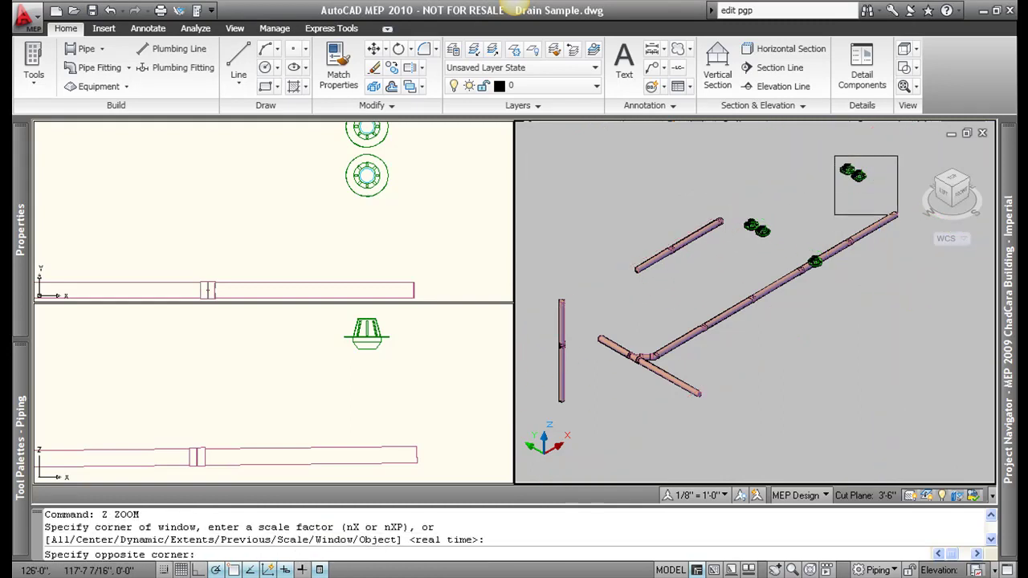
left_click(901, 241)
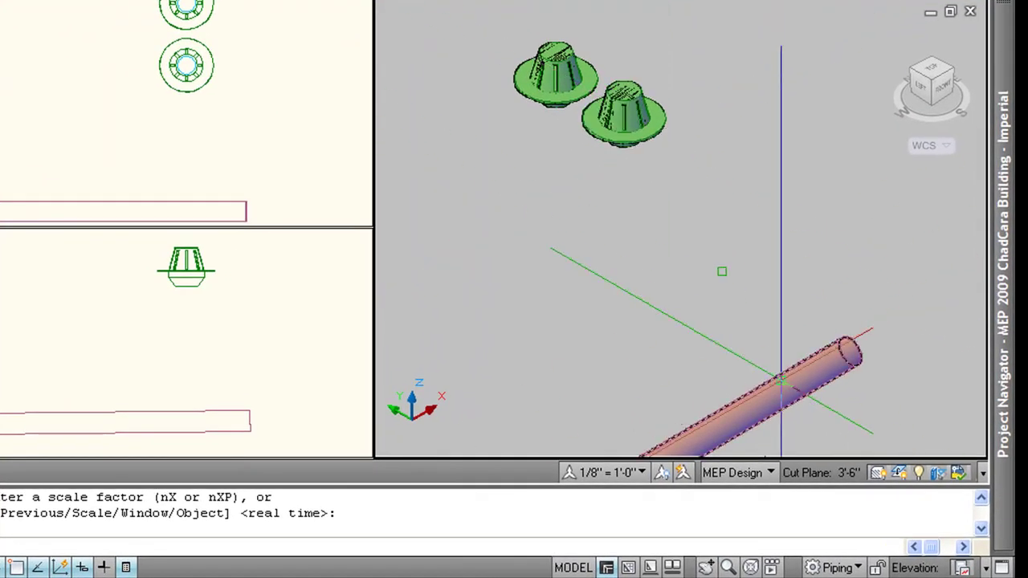
middle_click_drag(697, 250, 709, 213)
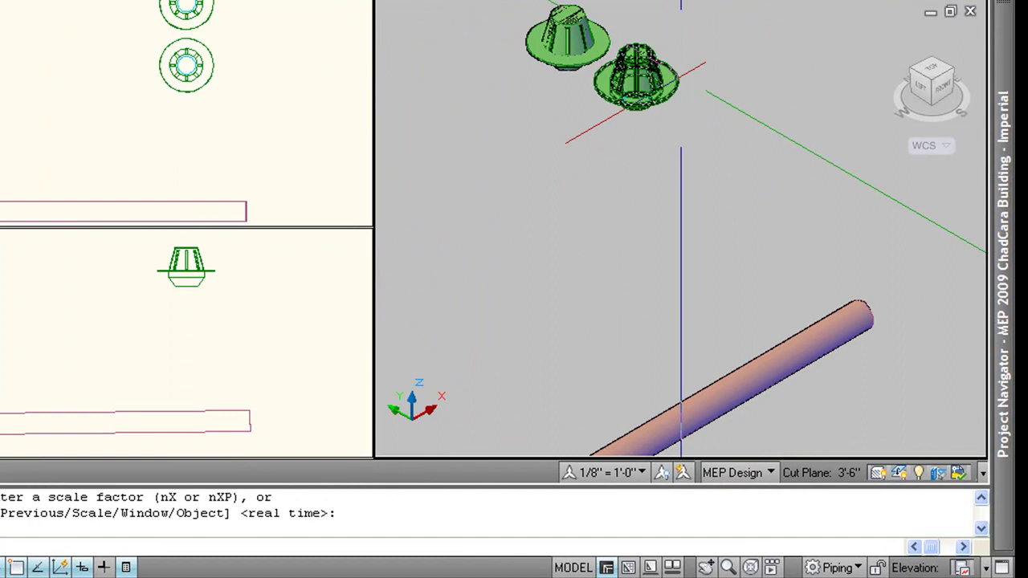
left_click(646, 86)
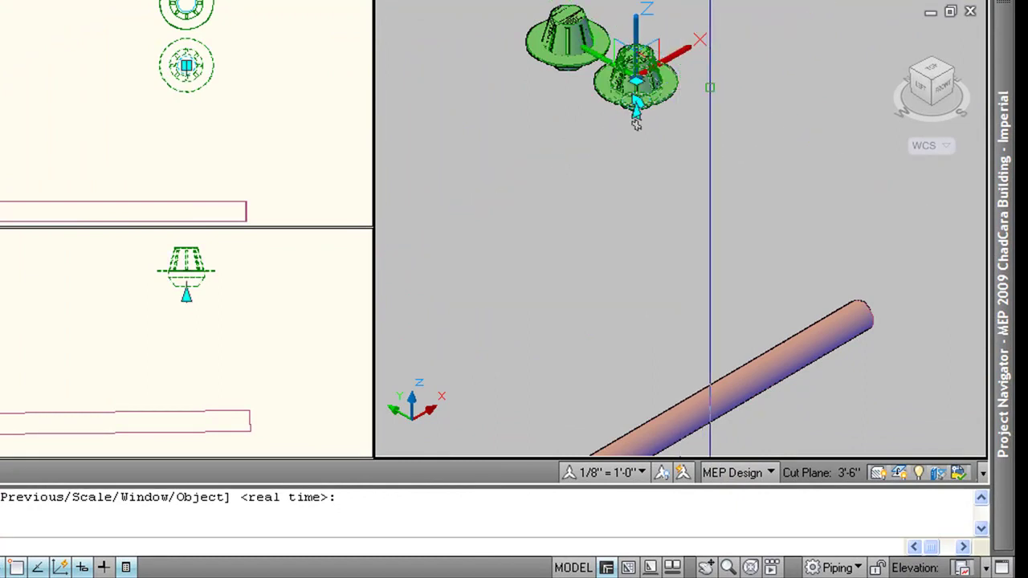
left_click(636, 122)
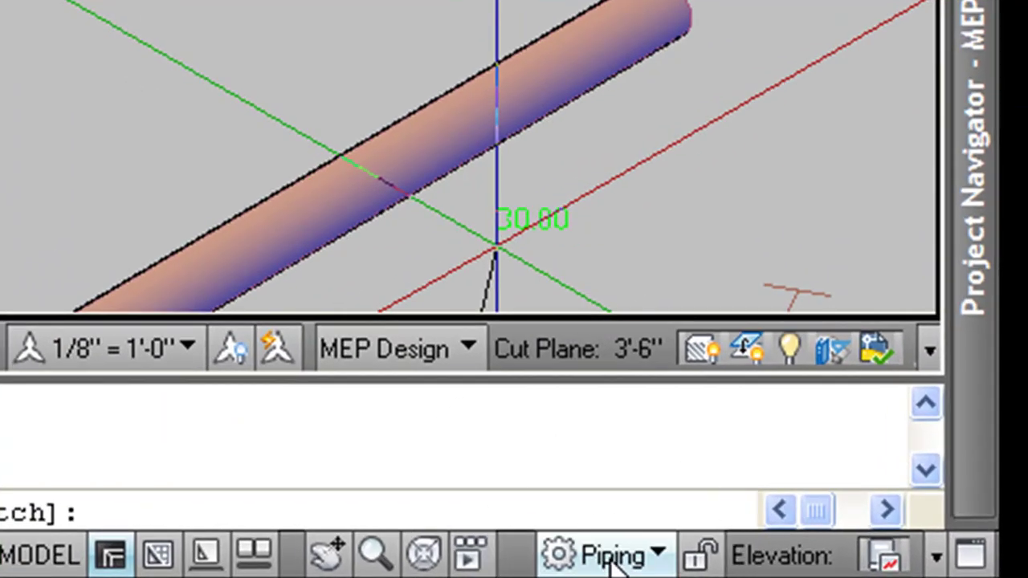
left_click(614, 560)
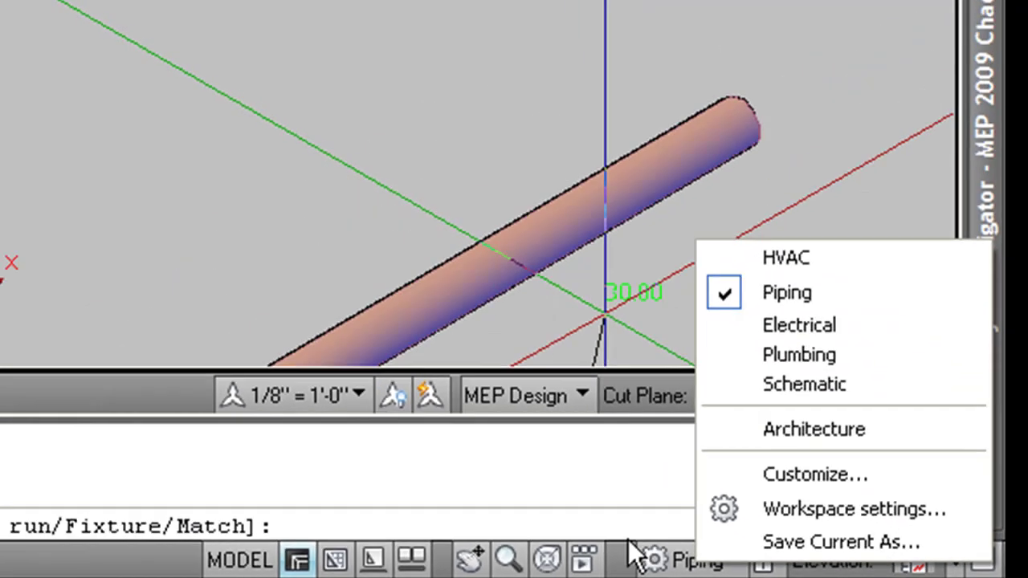
left_click(526, 531)
key("Escape")
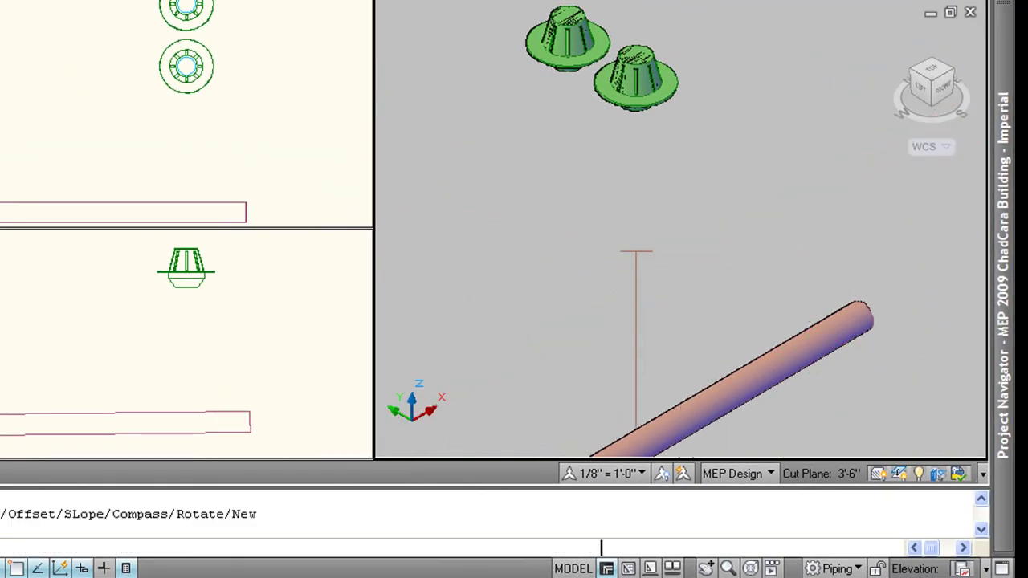
Draw a vertical pipe drop from the nearer roof drain's connector down to an elevation of about 12'-11".
left_click(636, 85)
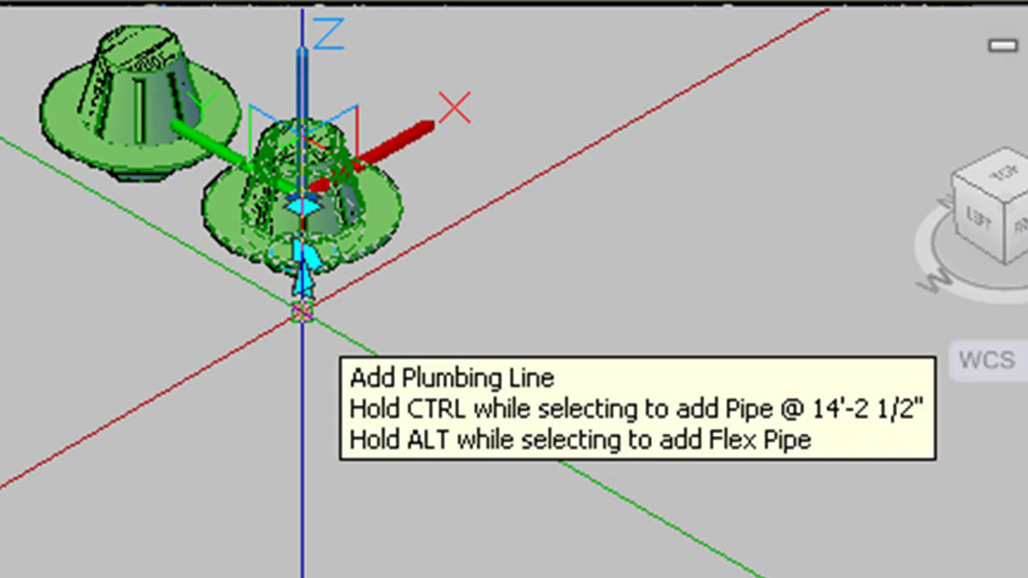
left_click(302, 290)
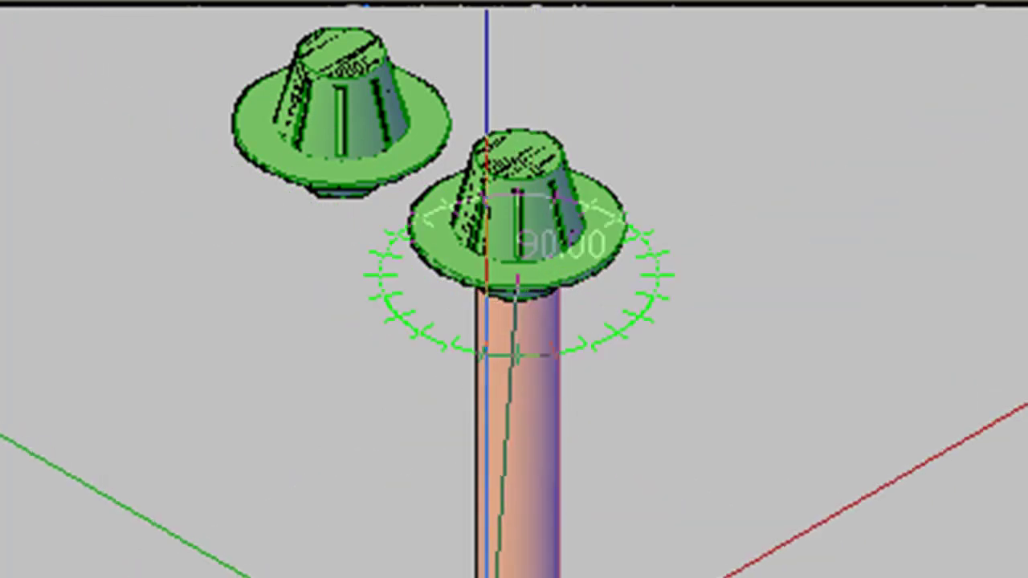
left_click(514, 526)
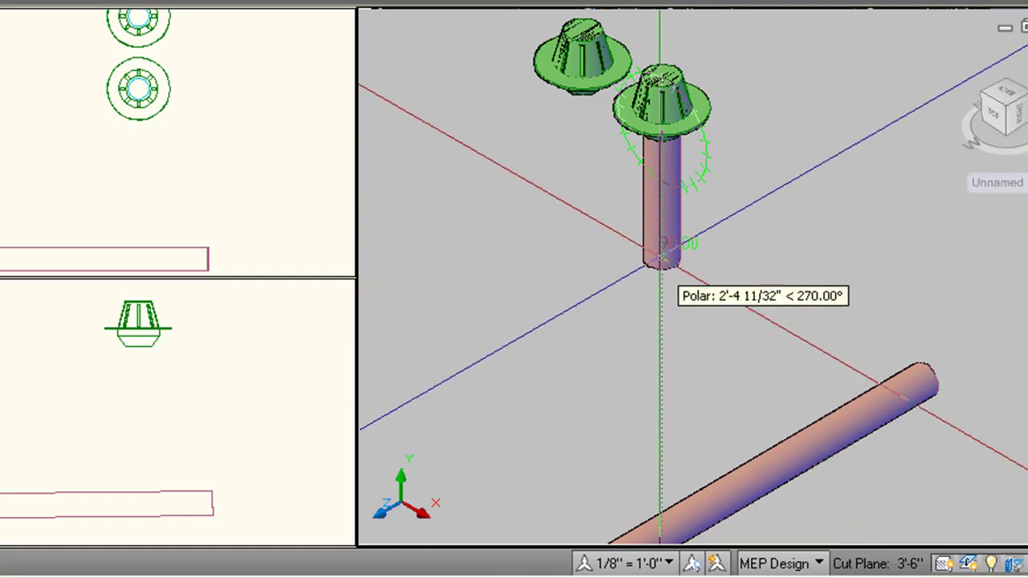
left_click(660, 231)
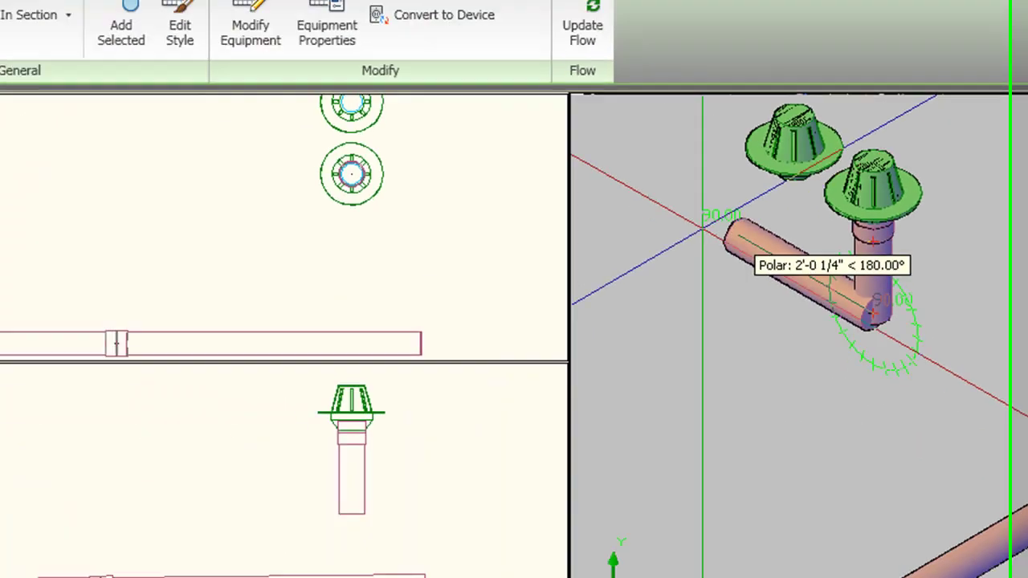
left_click(451, 231)
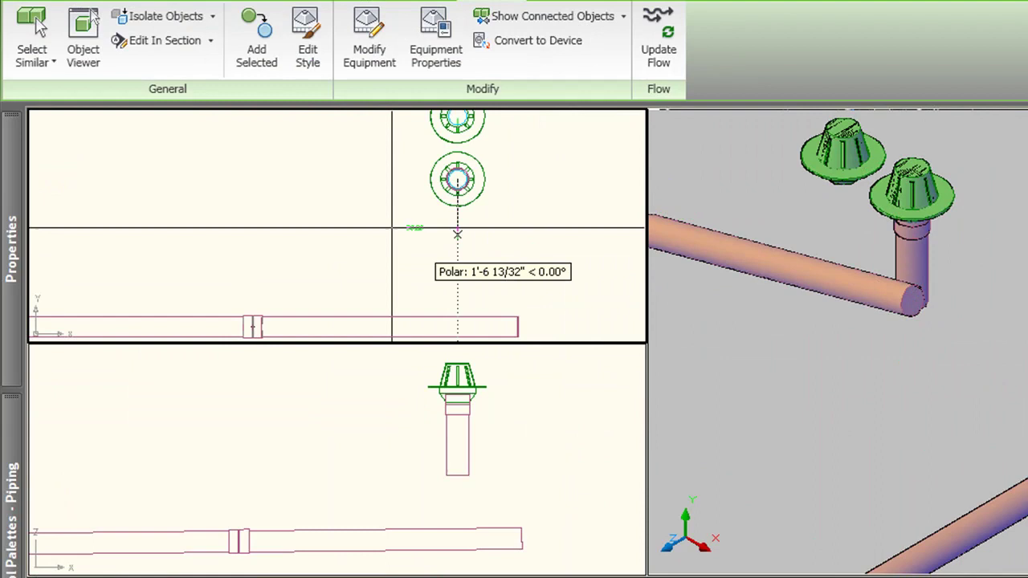
key("u")
key("Return")
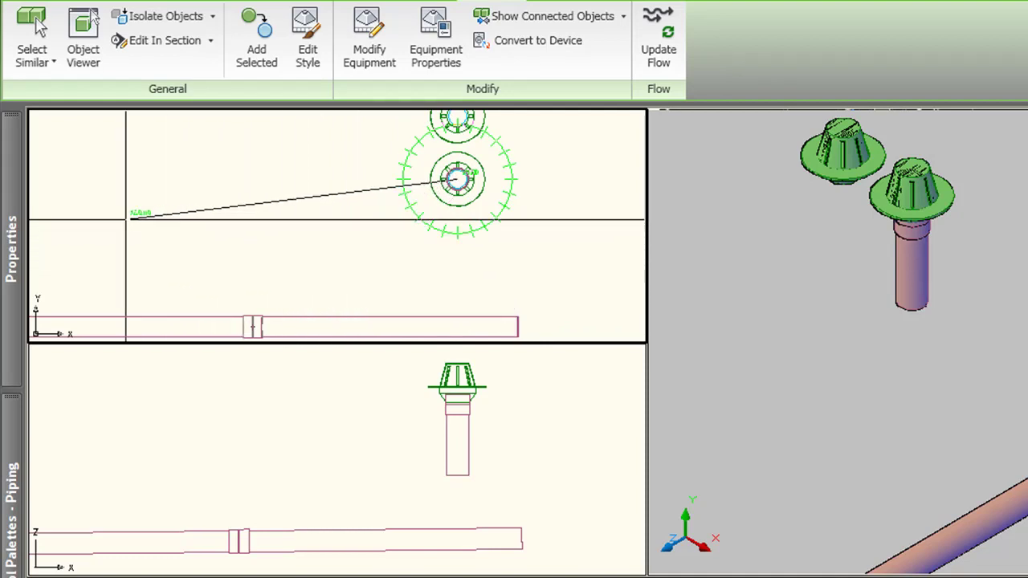
Set the routing slope of the drain pipe to -1/8 with the fractional rise format.
mouse_move(14, 239)
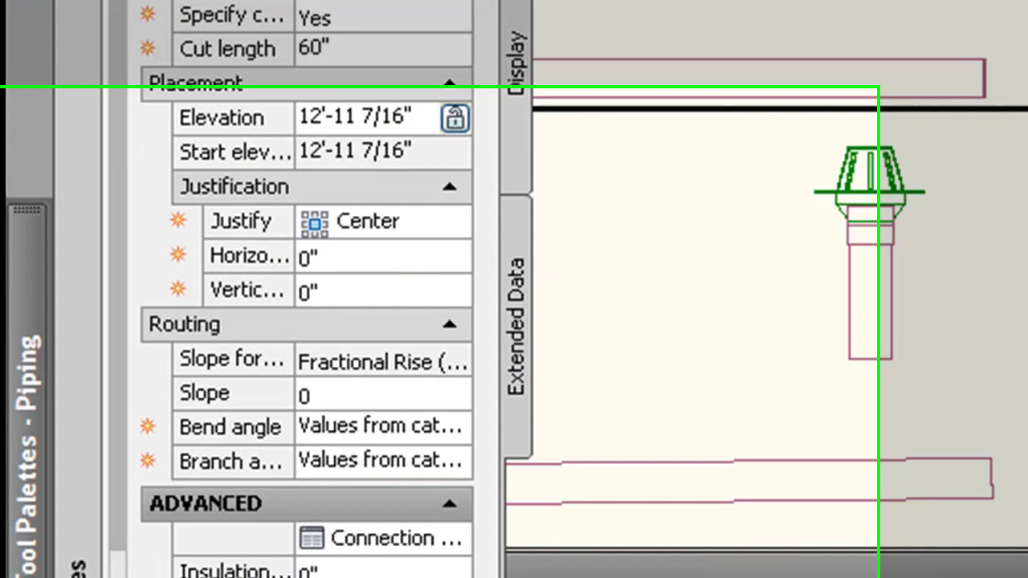
scroll(126, 27, "down", 5)
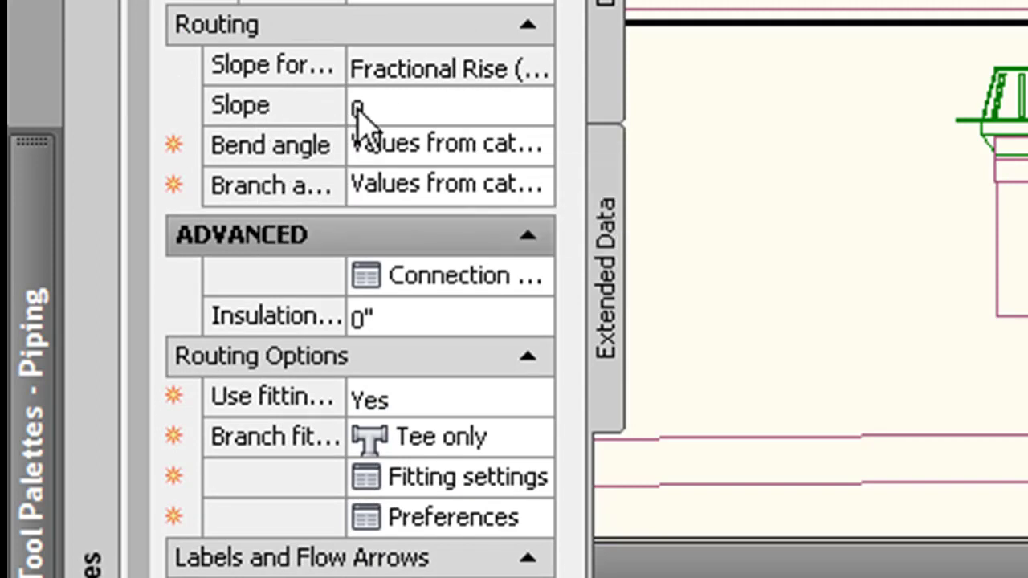
left_click(398, 114)
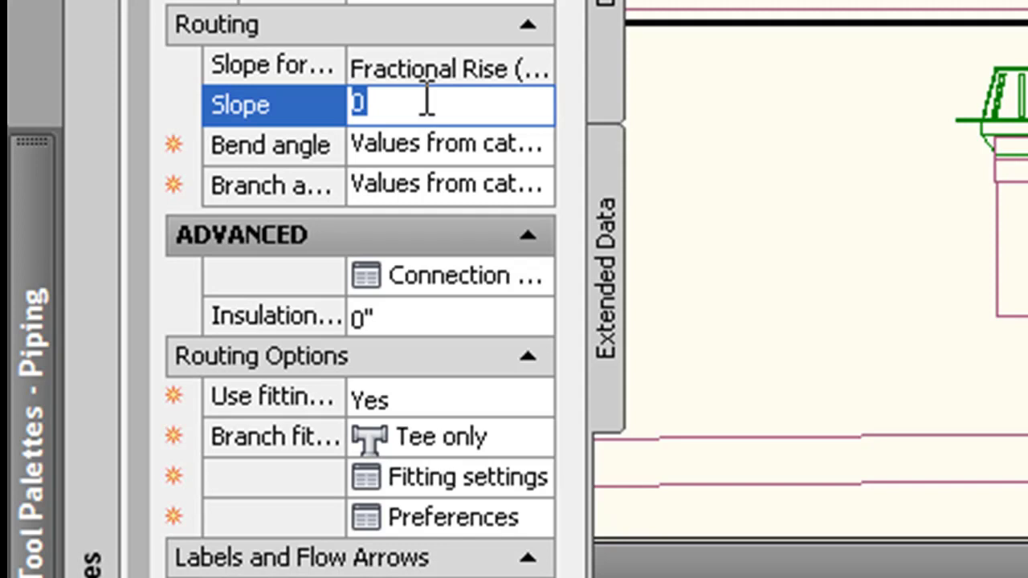
type("-1/8")
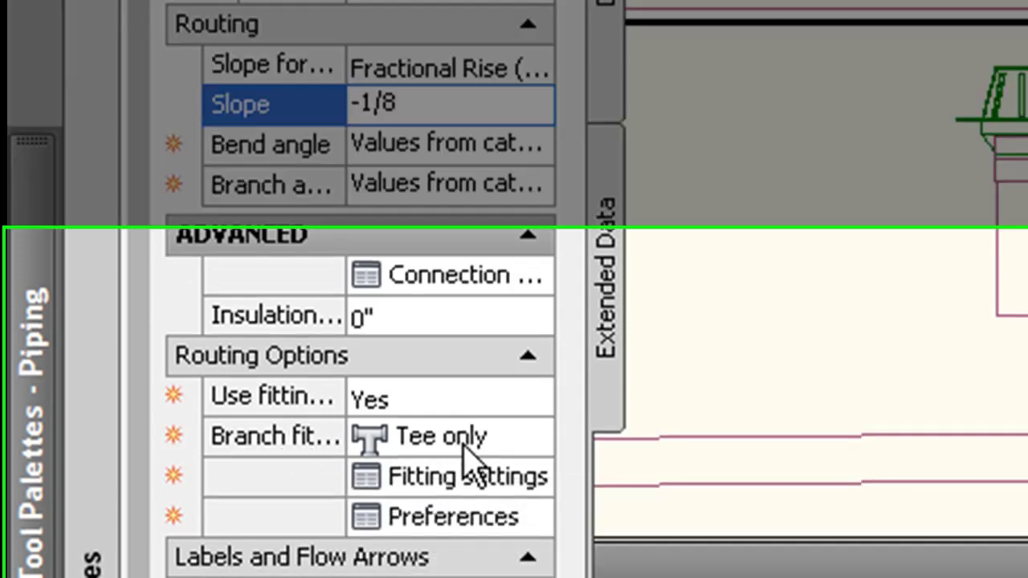
Set the branch fitting to Tee only and try routing the drain pipe at 270° in plan to the main pipe.
left_click(468, 450)
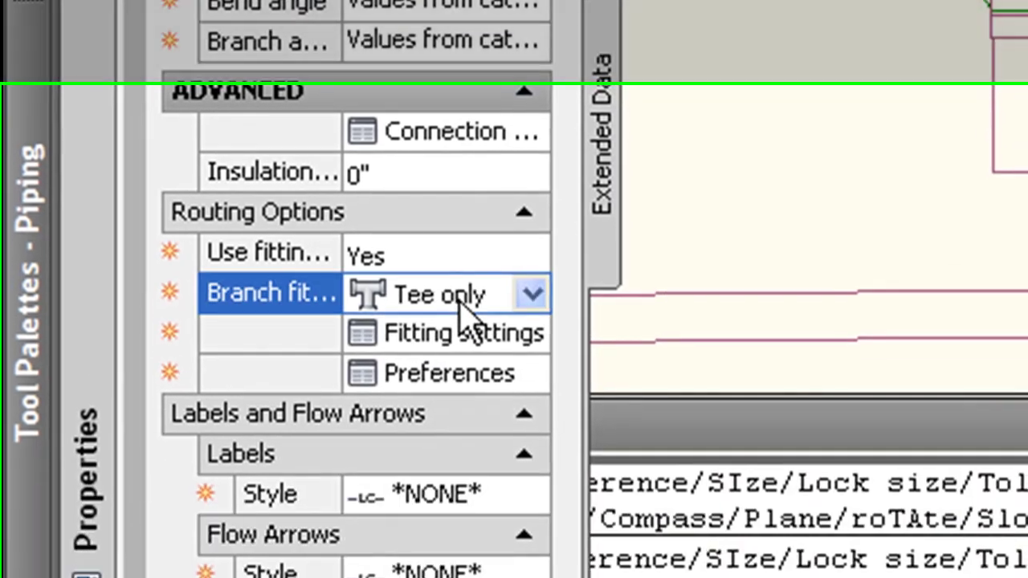
left_click(461, 303)
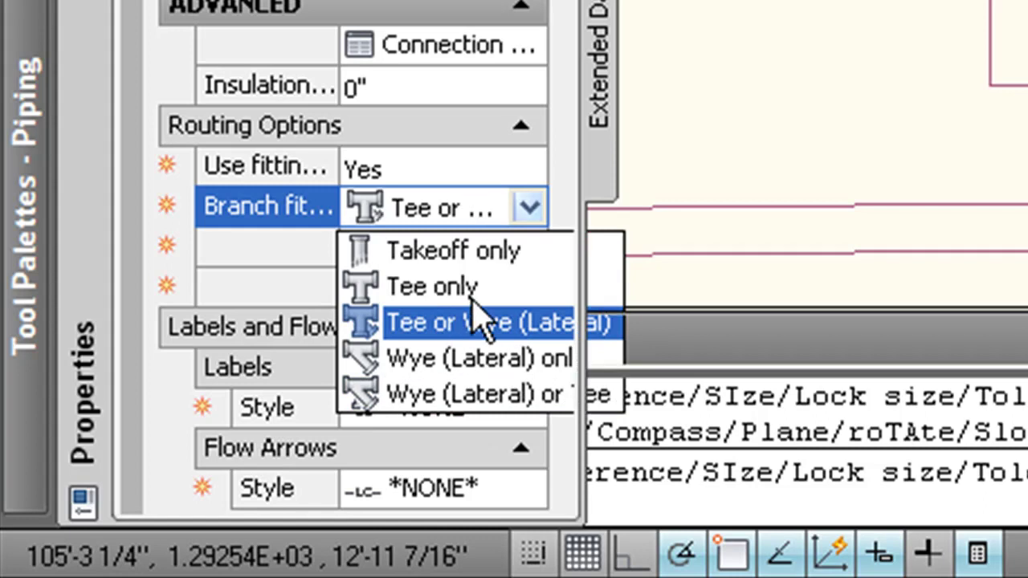
left_click(451, 215)
left_click(452, 215)
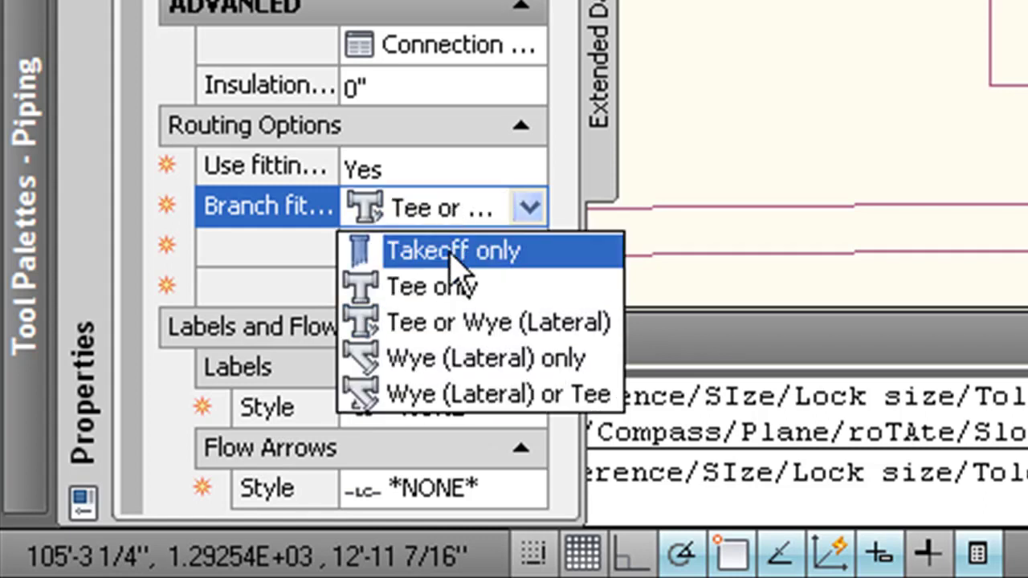
left_click(426, 286)
left_click(528, 210)
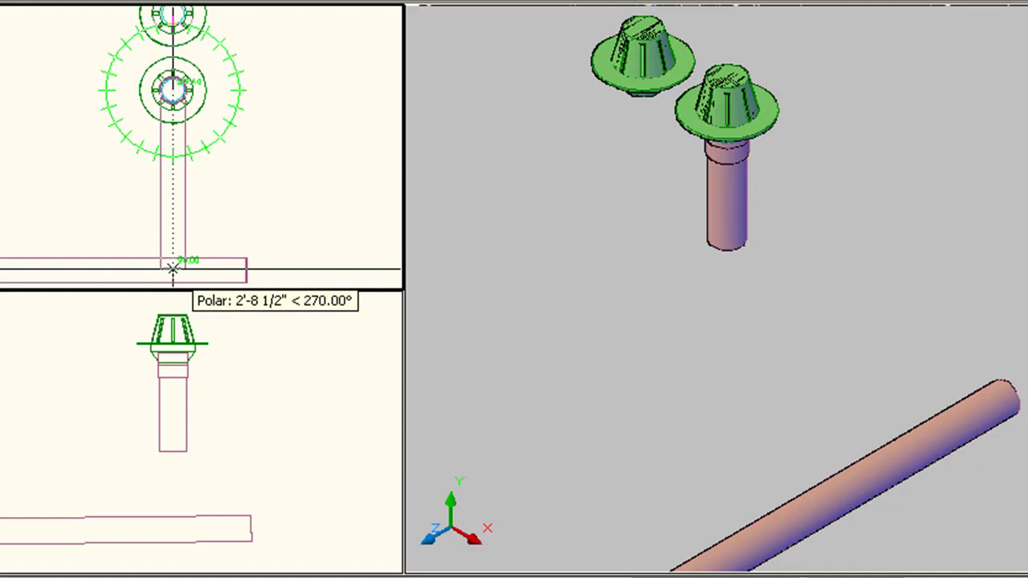
left_click(172, 264)
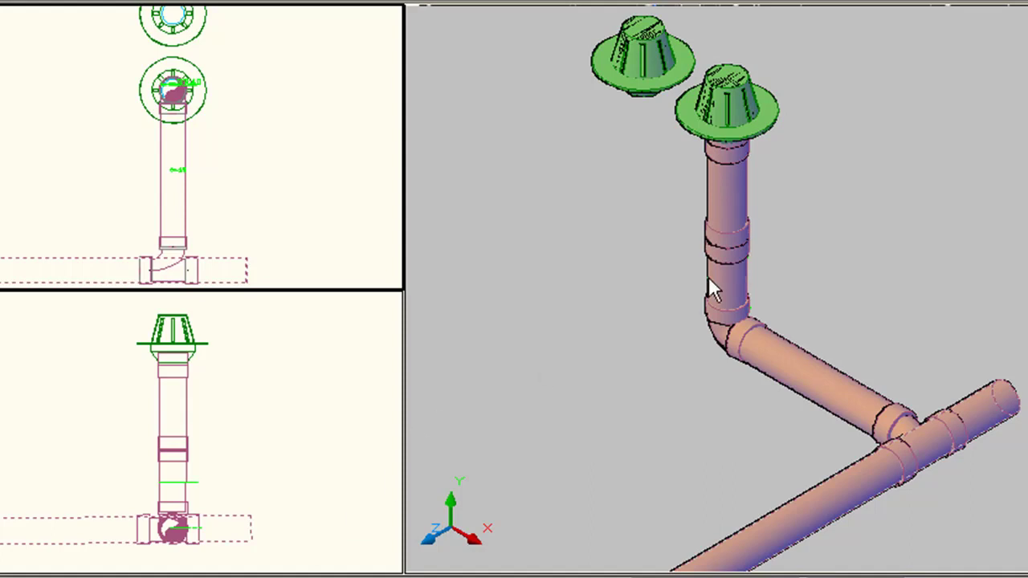
left_click(723, 255)
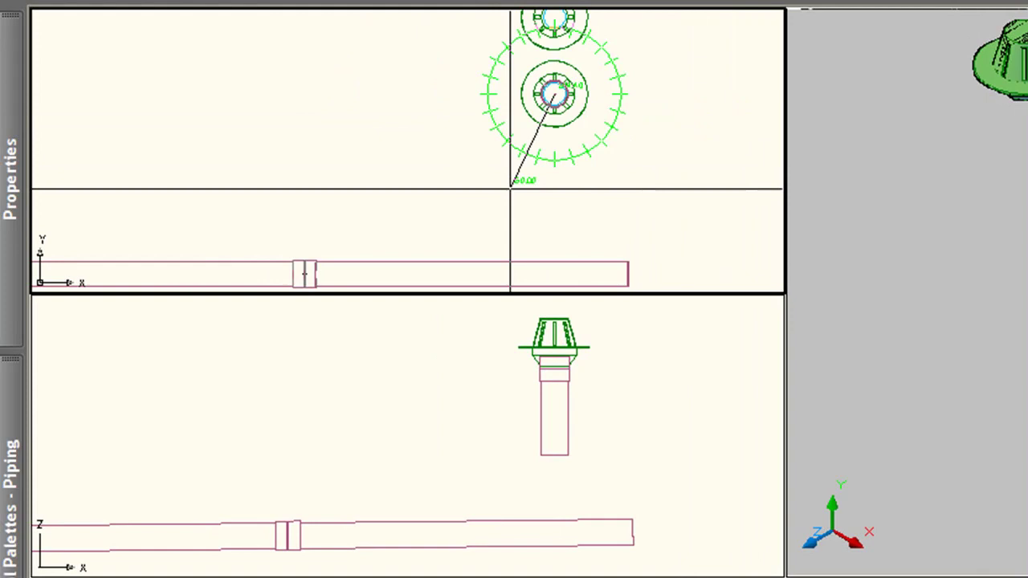
Set the branch fitting for the pipe run to Wye (Lateral) only.
mouse_move(5, 148)
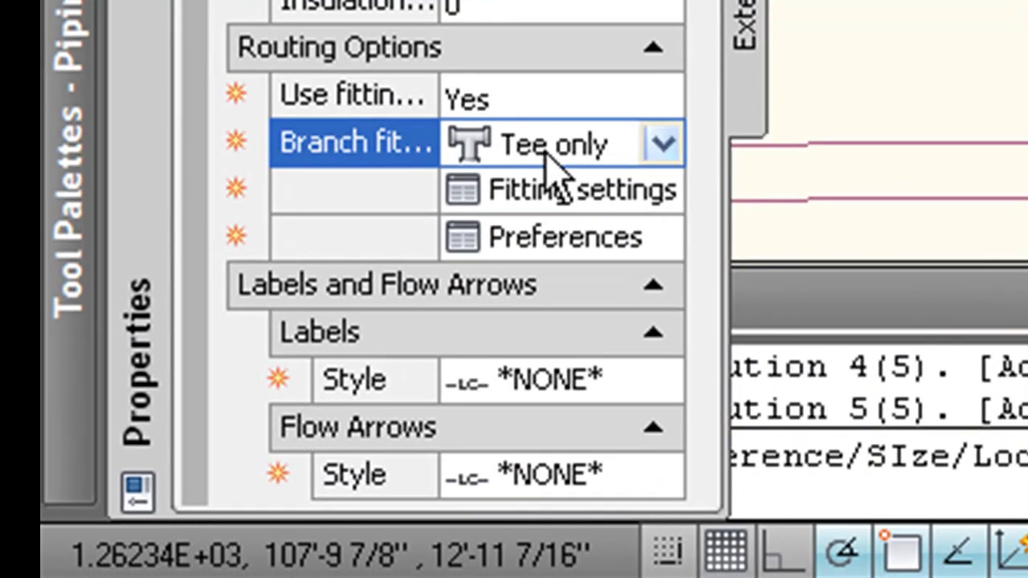
left_click(526, 165)
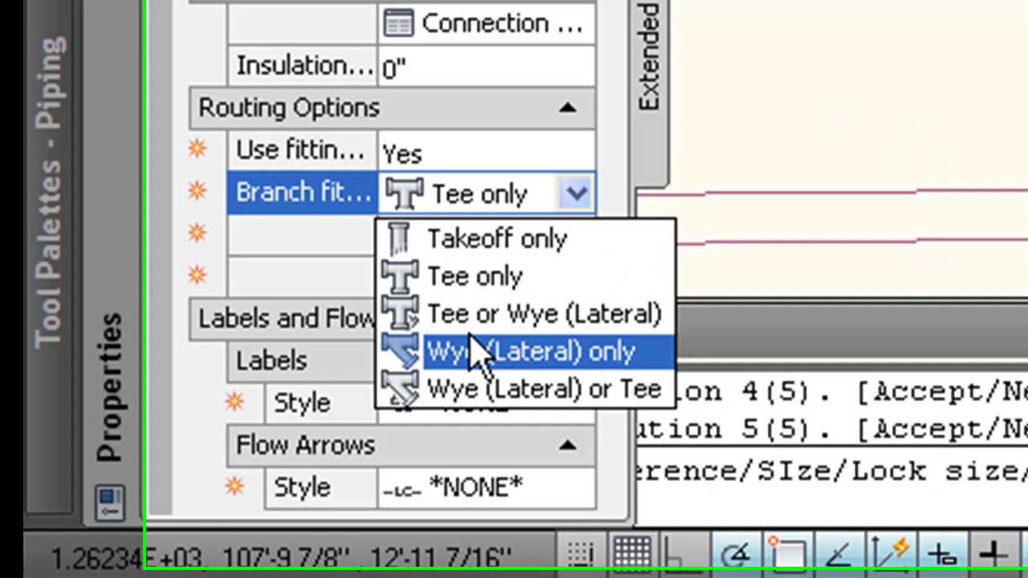
left_click(548, 321)
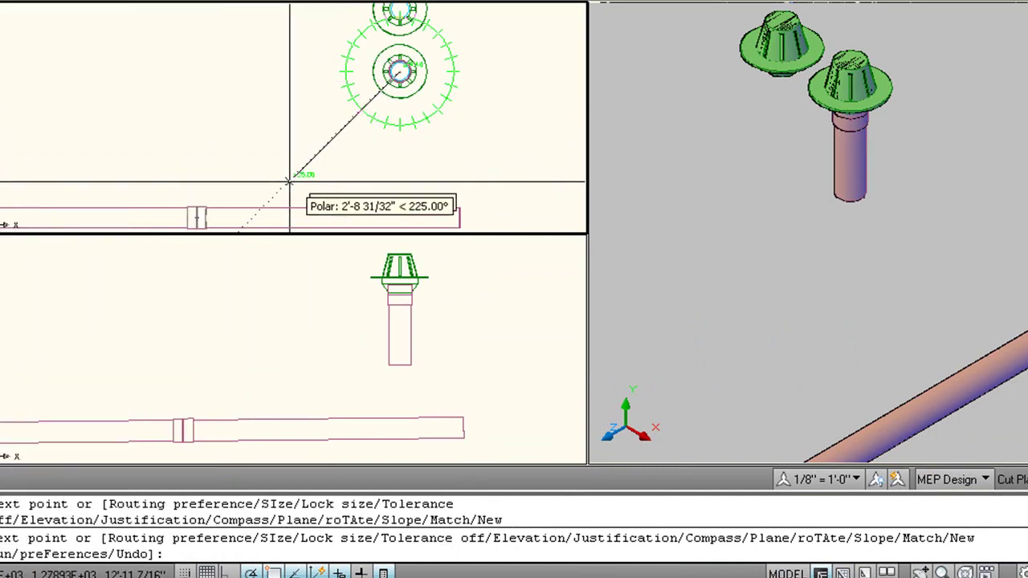
Try routing the drain pipe at 225° in plan to the main pipe, previewing the connection solutions, and undo it.
left_click(249, 218)
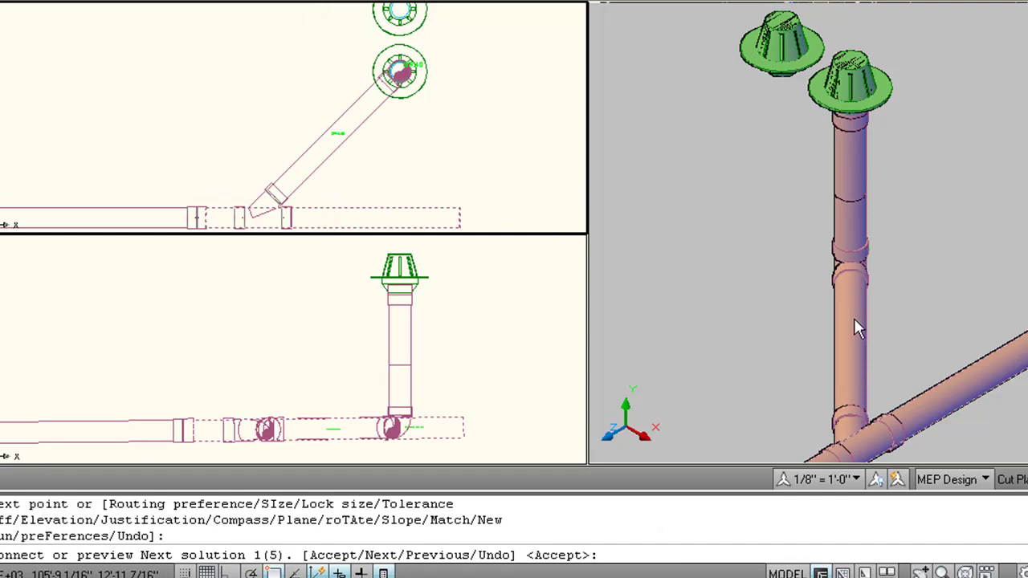
type("N")
key("Return")
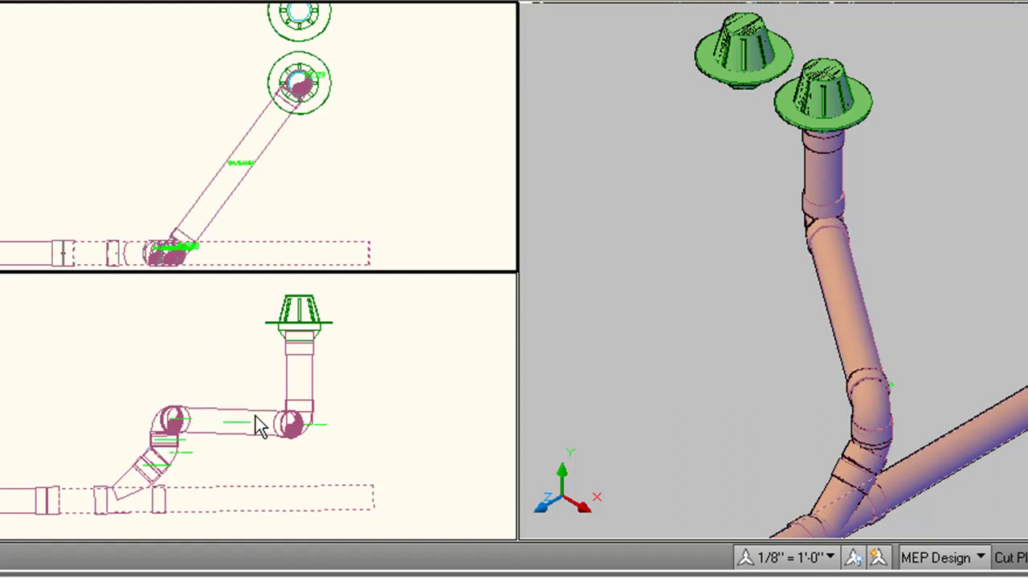
key("ctrl+z")
key("ctrl+z")
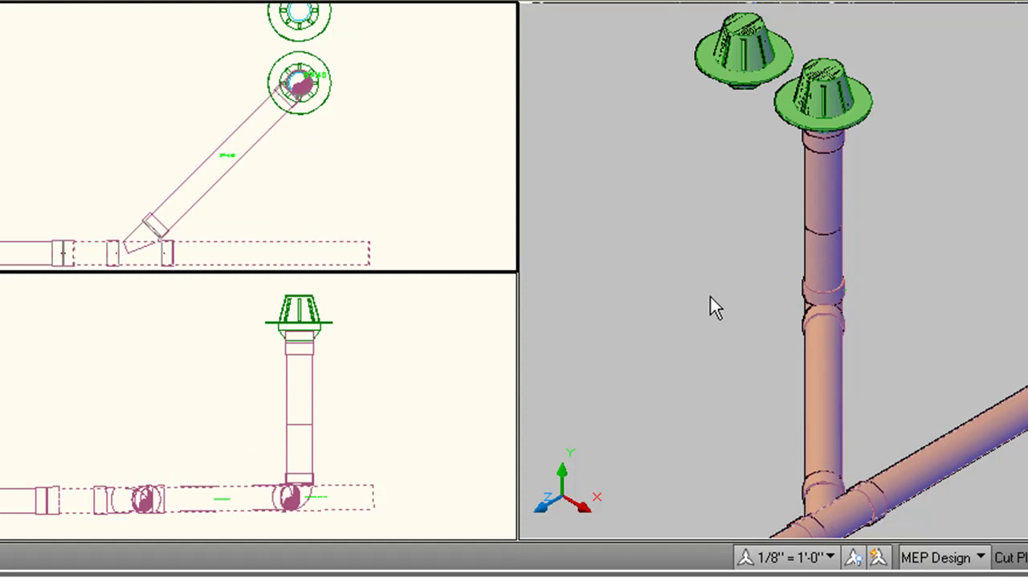
key("ctrl+z")
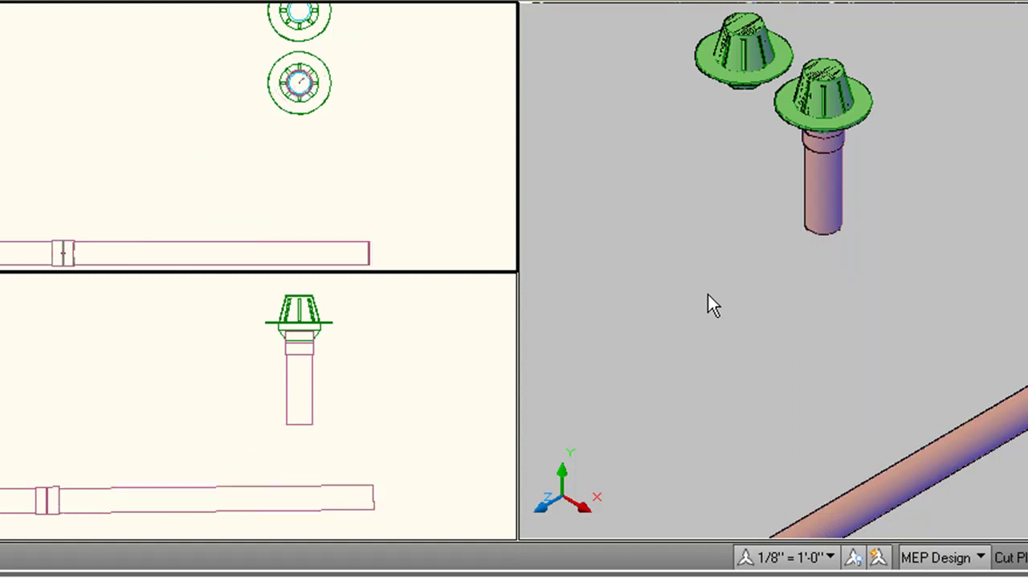
left_click(740, 270)
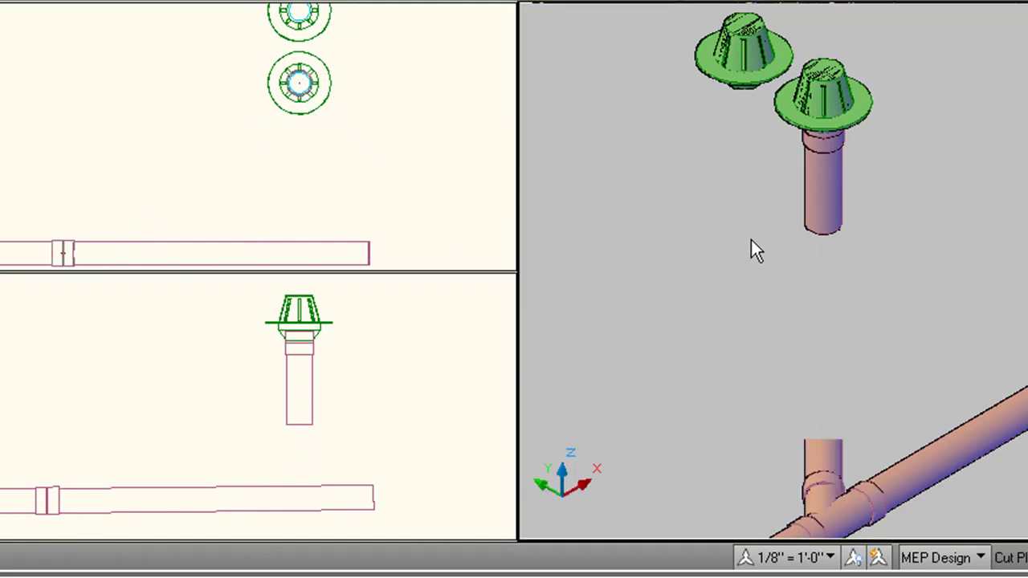
middle_click_drag(859, 332, 894, 300)
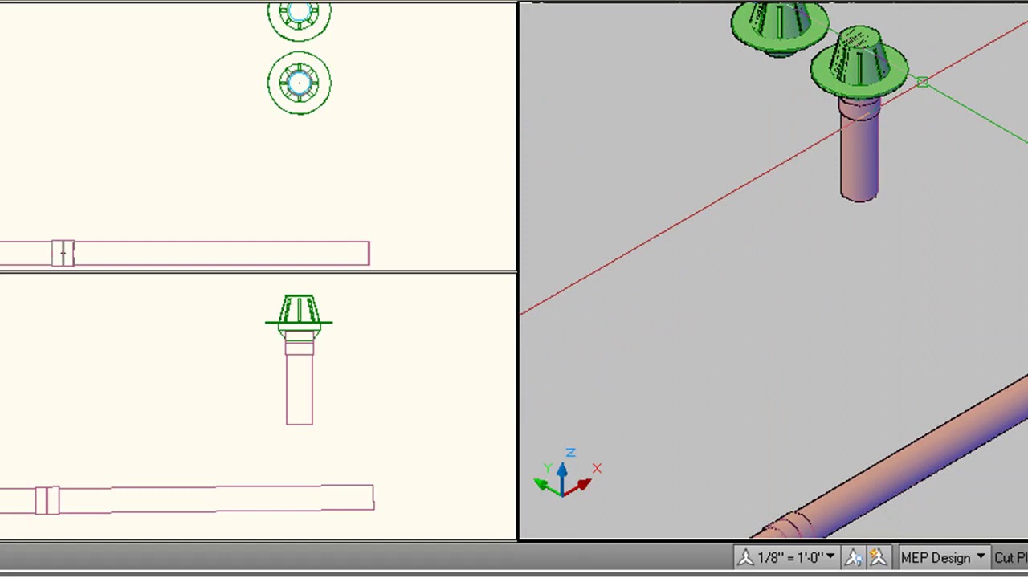
mouse_move(910, 71)
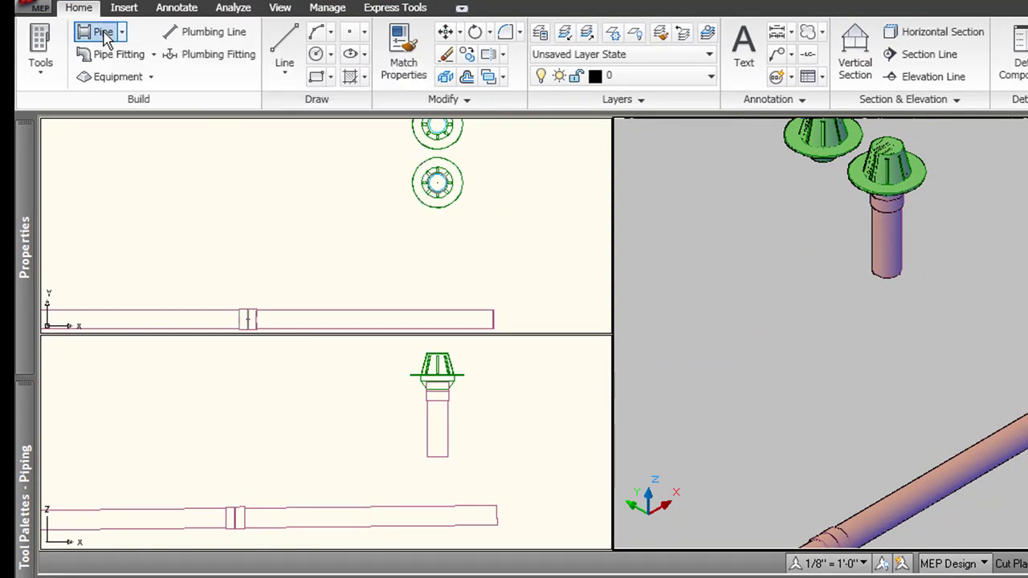
mouse_move(32, 188)
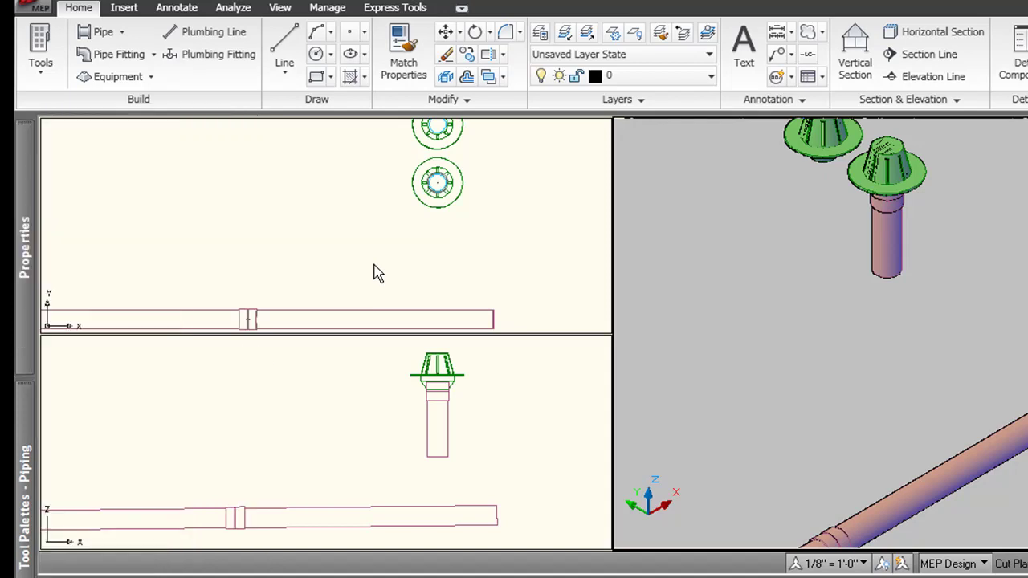
left_click(375, 265)
middle_click_drag(385, 255, 378, 236)
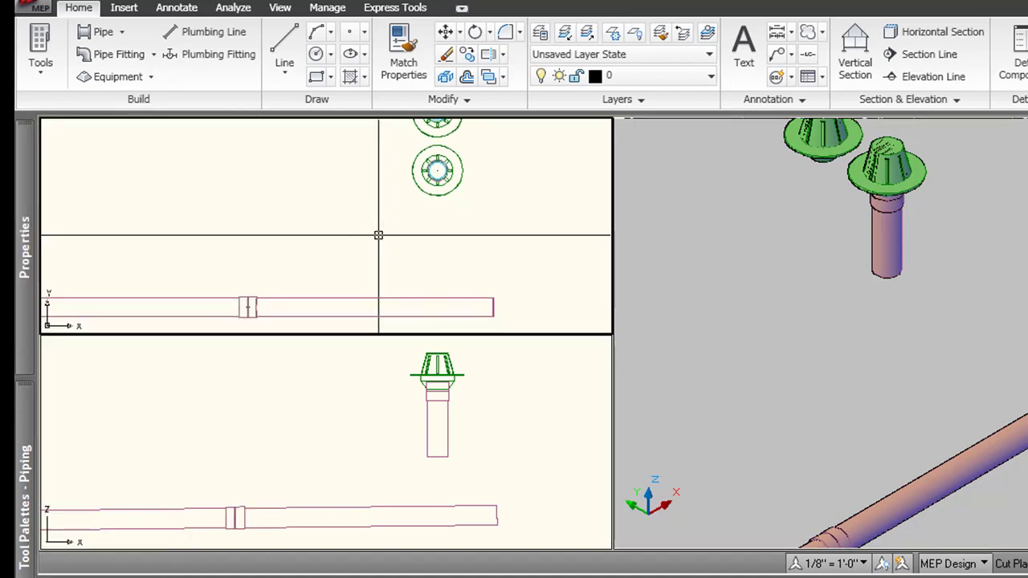
Start a branch pipe run in plan from the midpoint of the main drain pipe's end segment.
left_click(379, 306)
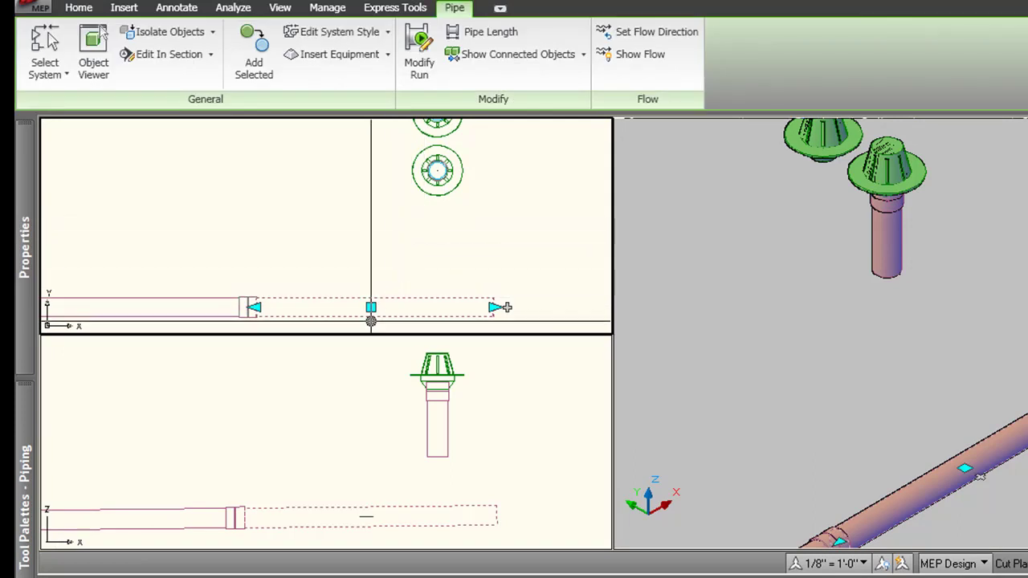
left_click(370, 320)
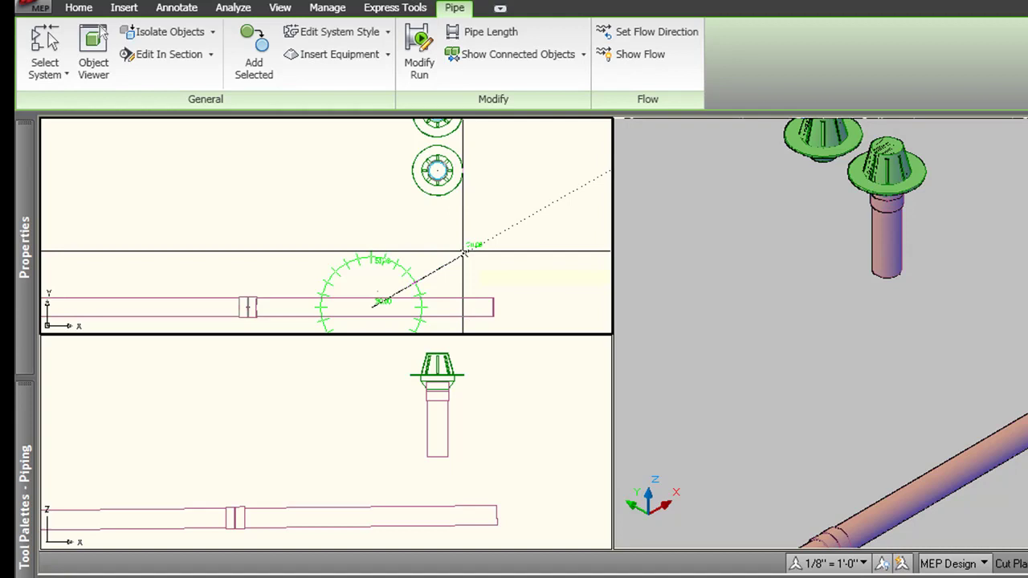
middle_click_drag(463, 253, 449, 196)
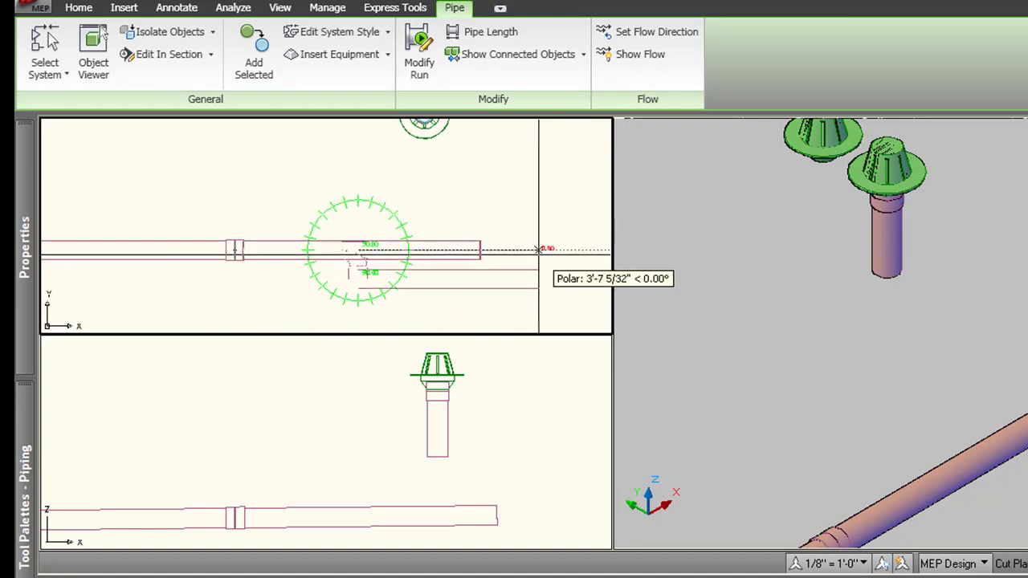
Try routing the branch at 0° and at 45° in plan with a 90° takeoff, undoing each attempt.
left_click(538, 249)
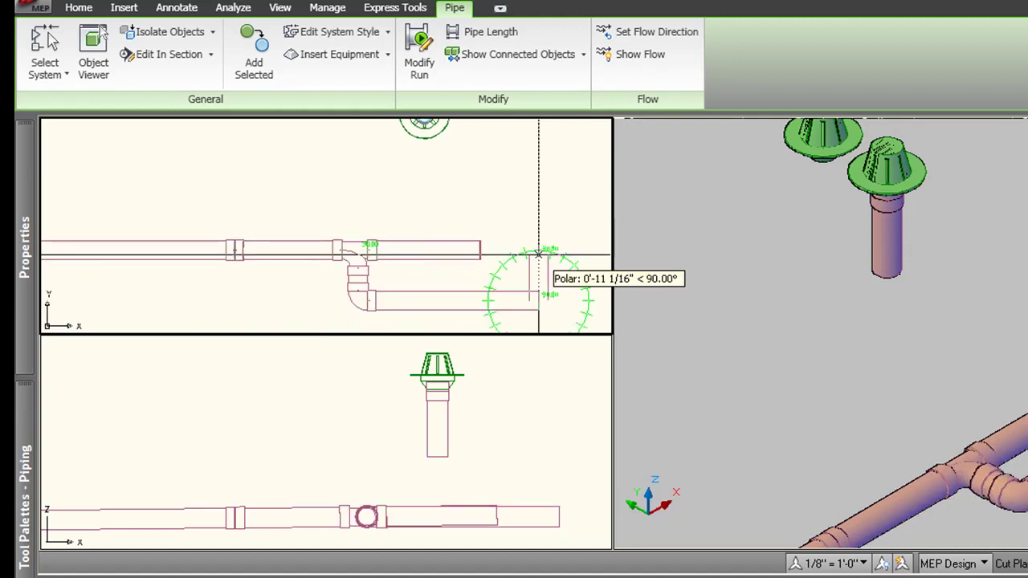
key("u")
key("Return")
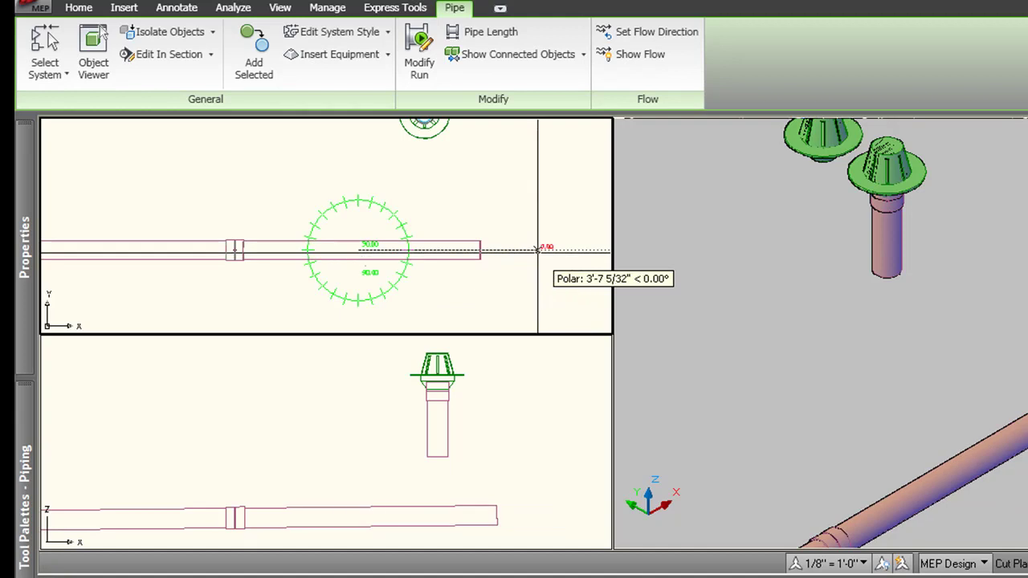
left_click(418, 186)
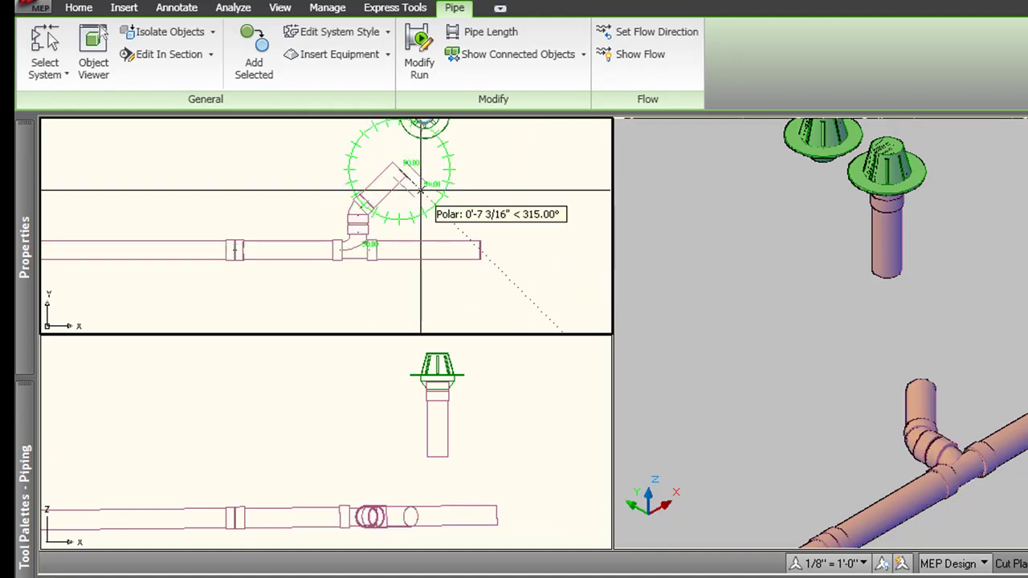
type("u")
key("Return")
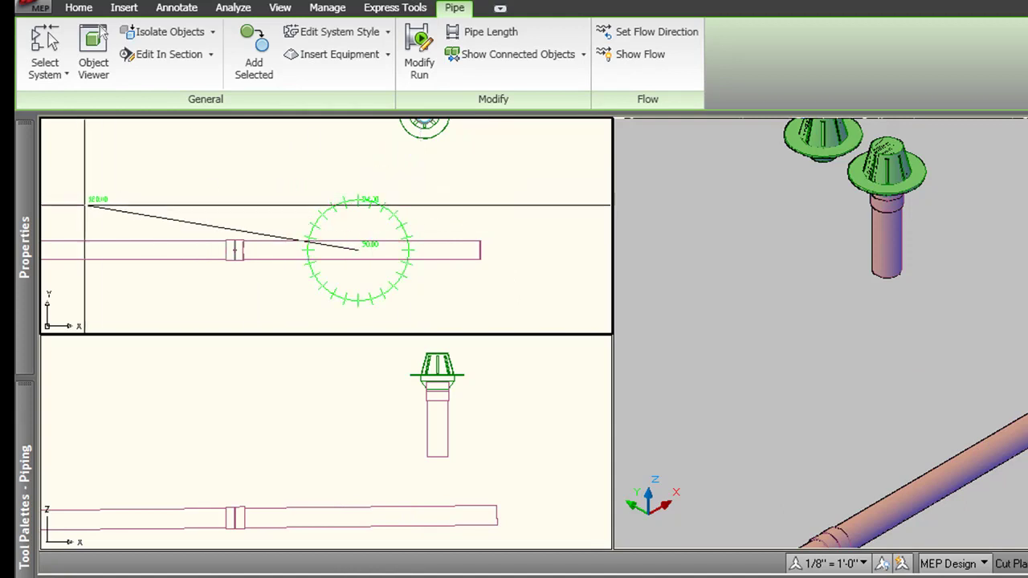
Change the branch takeoff to 45°, try routing parallel and perpendicular to the main pipe in plan, and undo both attempts.
mouse_move(21, 207)
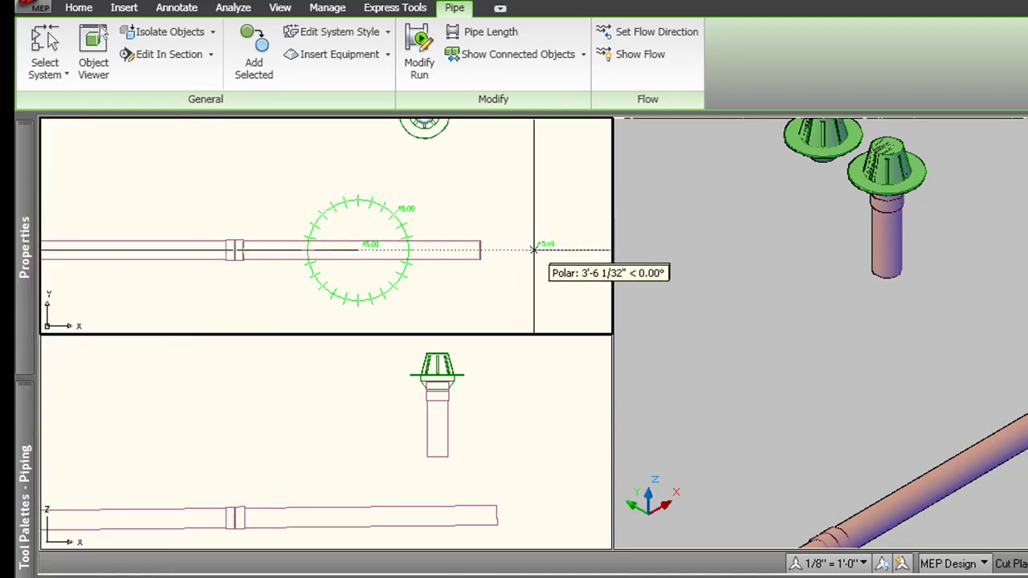
left_click(535, 213)
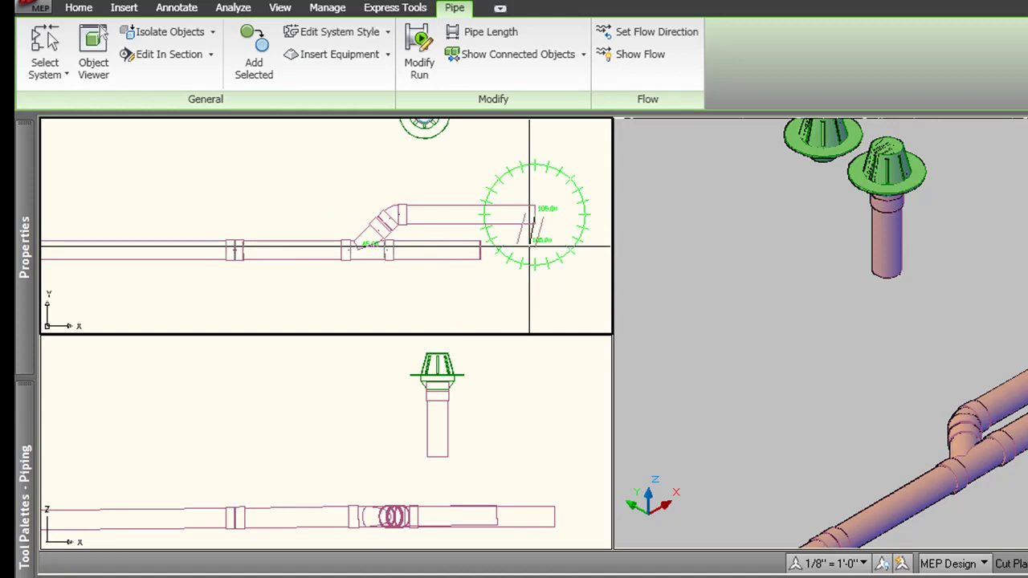
key("u")
key("Return")
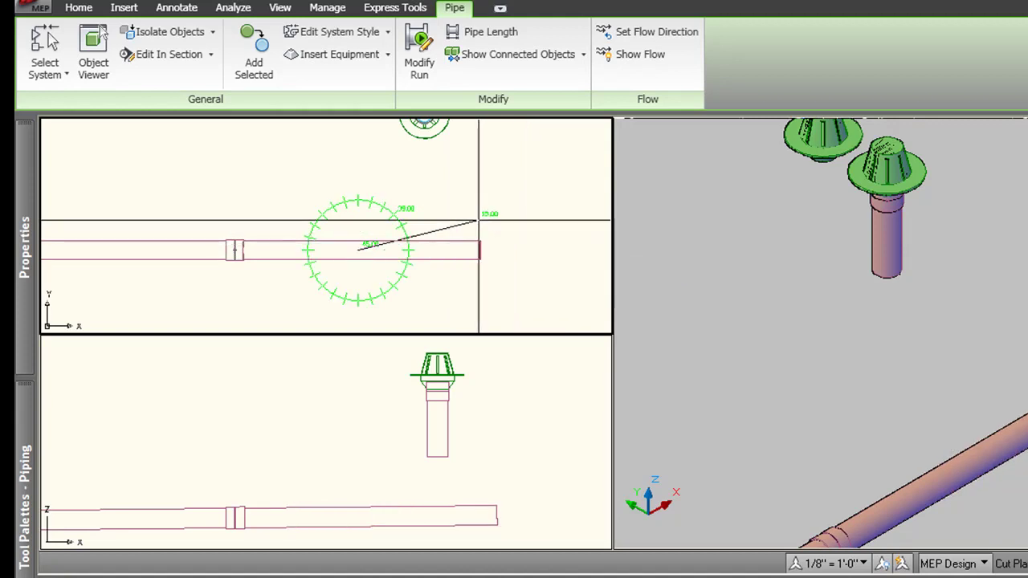
left_click(357, 195)
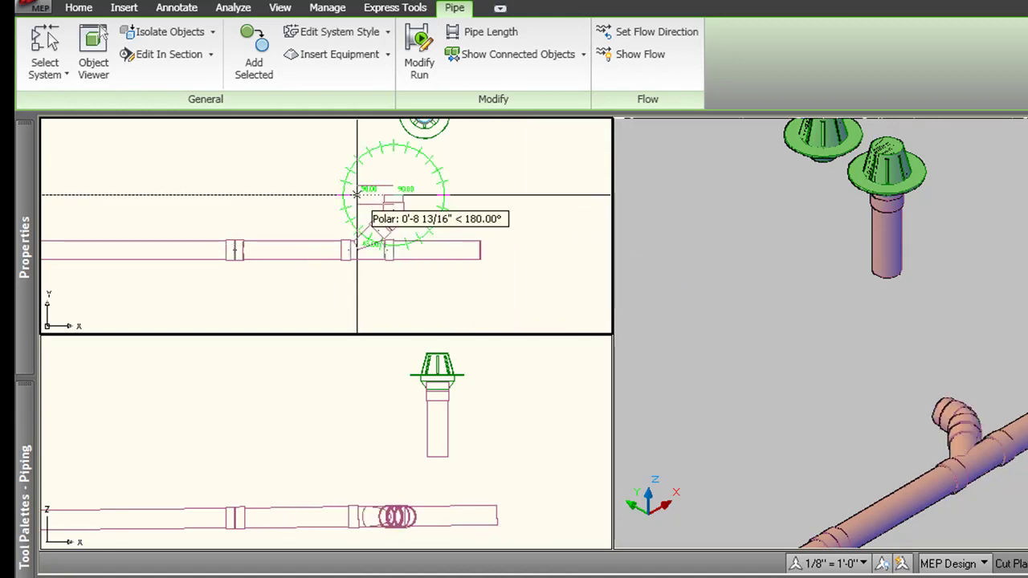
key("ctrl+z")
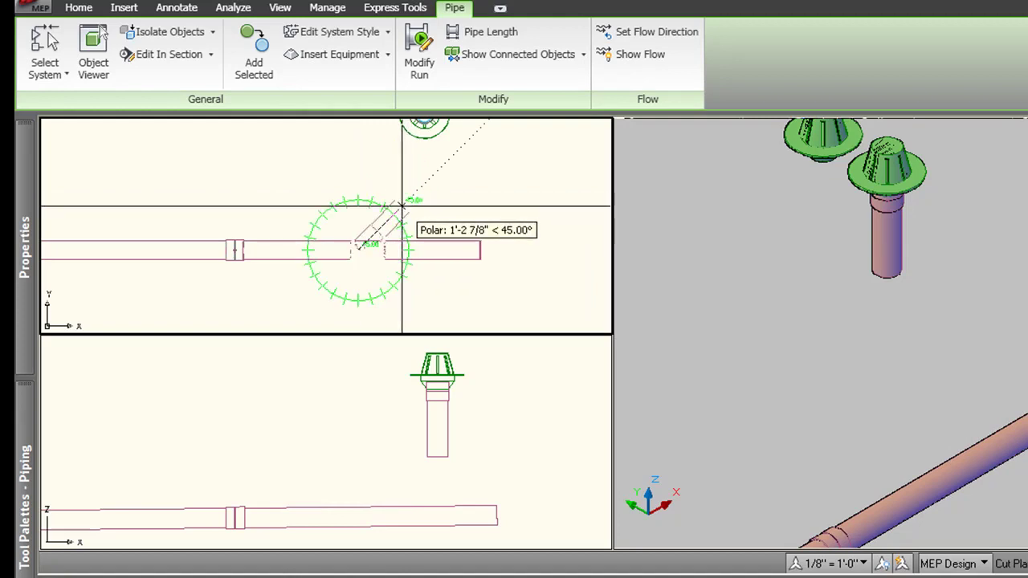
Route a wye branch about 1'-2 7/8" at 45° in plan off the main pipe and end the run.
left_click(404, 206)
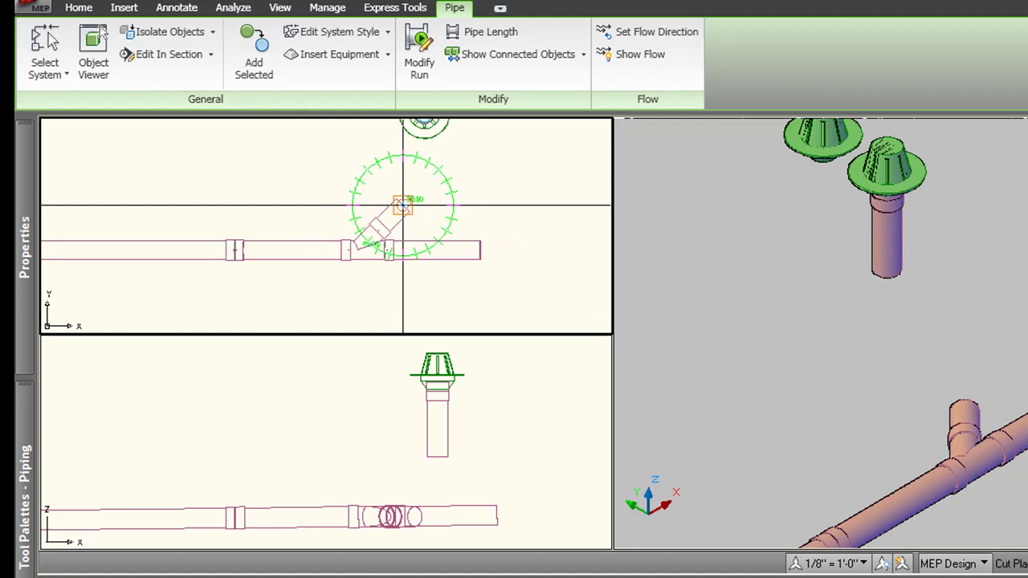
key("Escape")
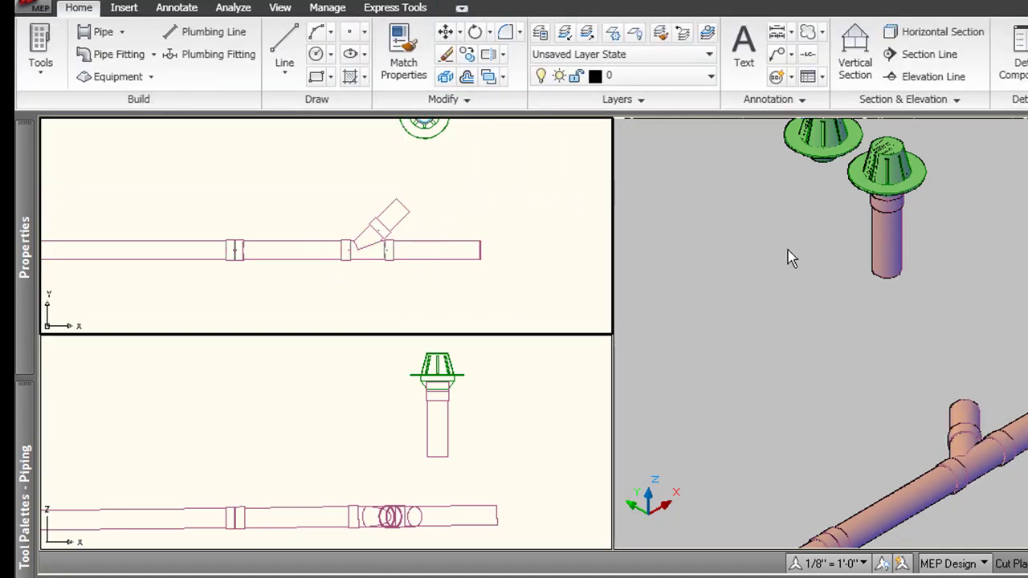
Route the roof drain's vertical pipe from its lower end to the open end of the wye branch and accept the connection solution.
left_click(789, 251)
middle_click_drag(864, 308, 871, 280)
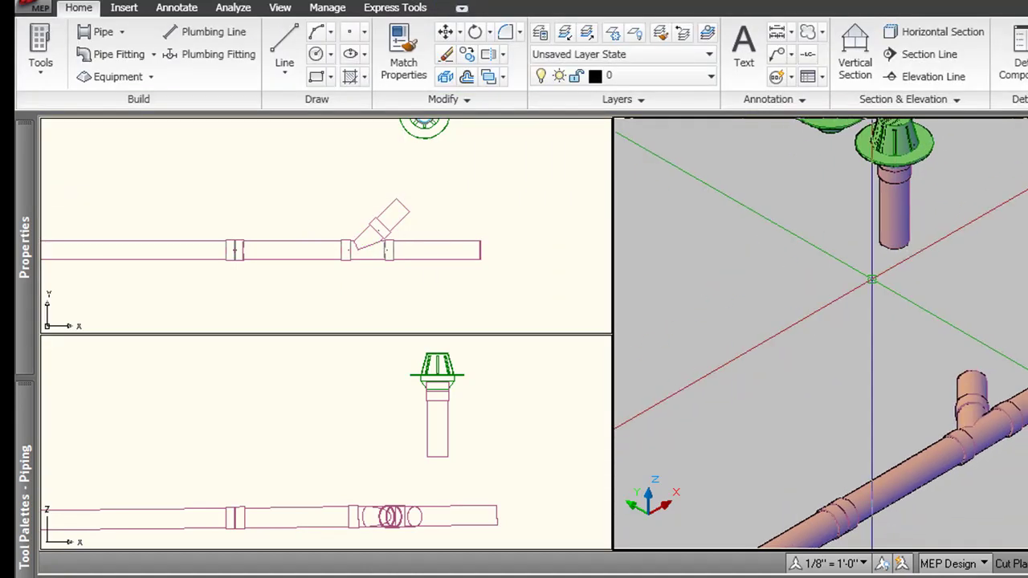
left_click(893, 213)
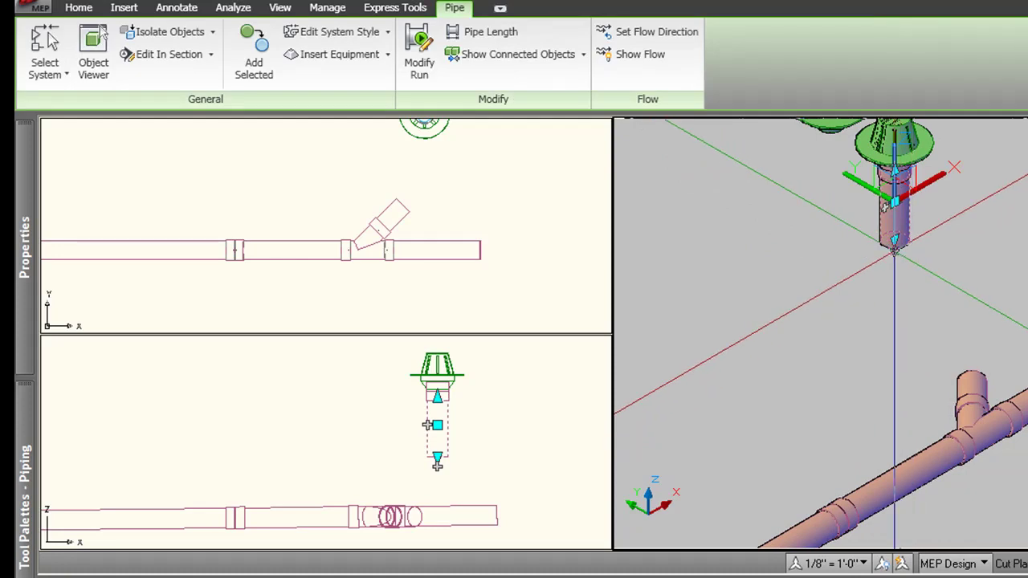
left_click(894, 240)
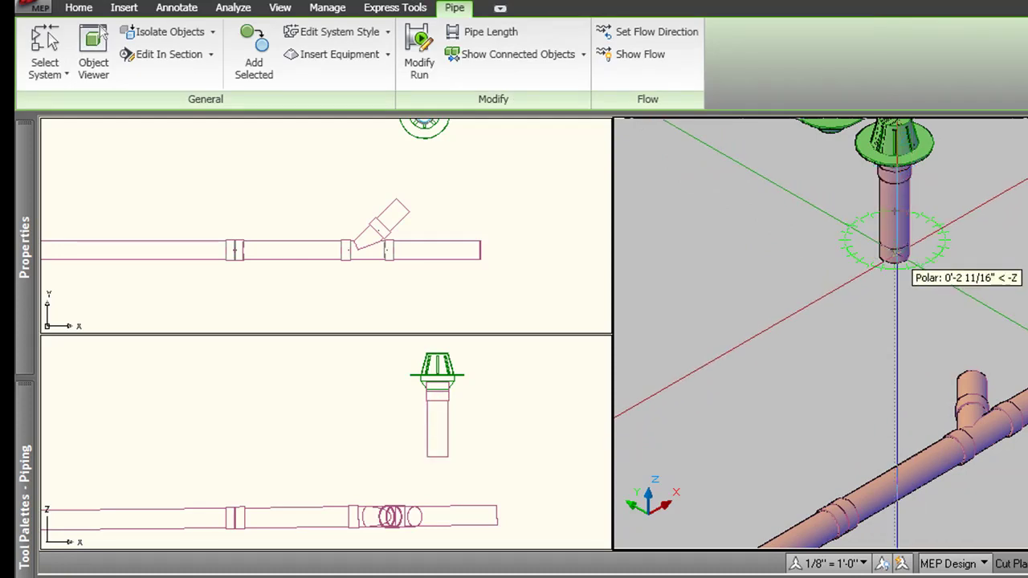
left_click(446, 175)
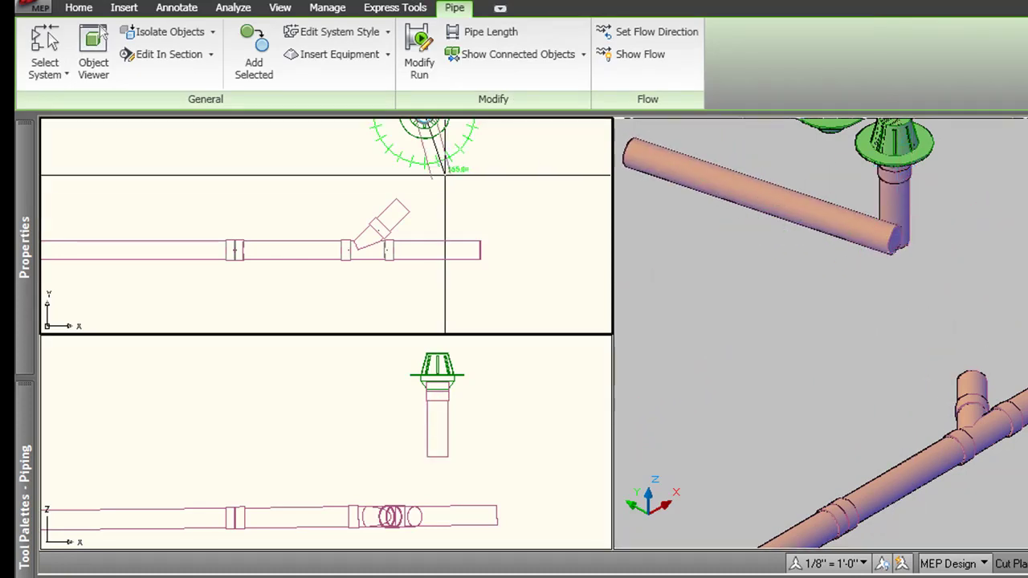
middle_click_drag(439, 206, 436, 232)
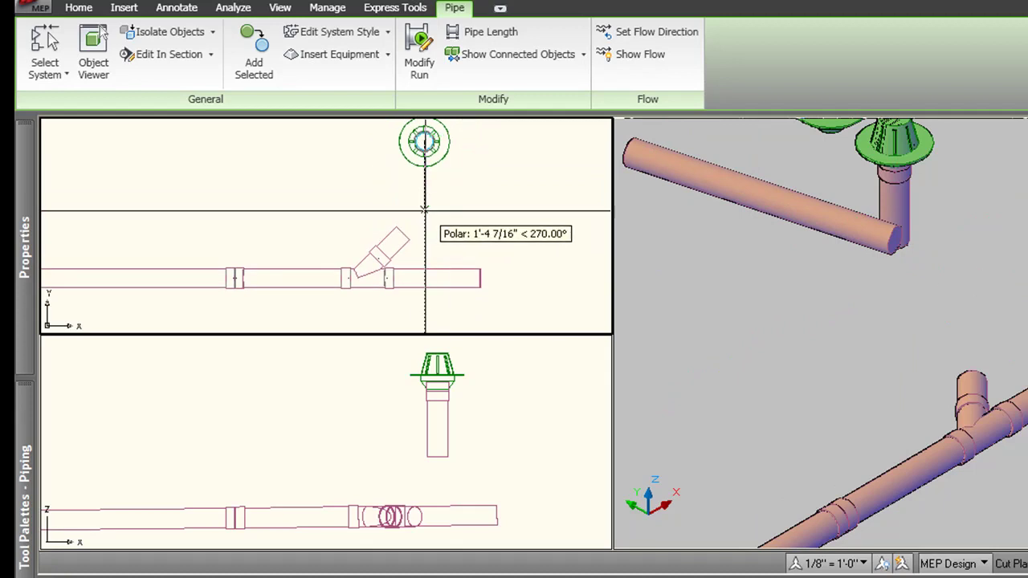
left_click(405, 229)
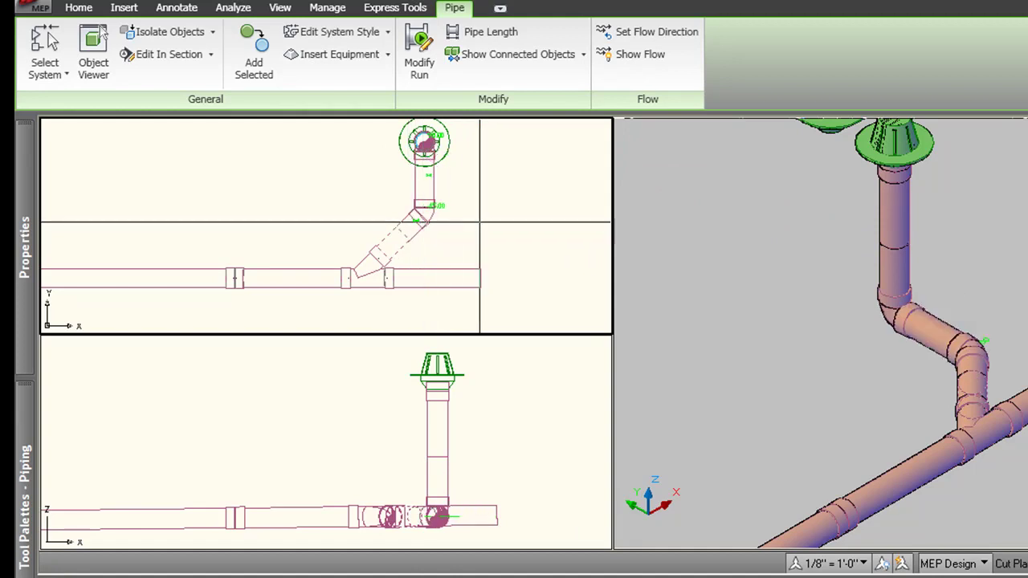
key("Return")
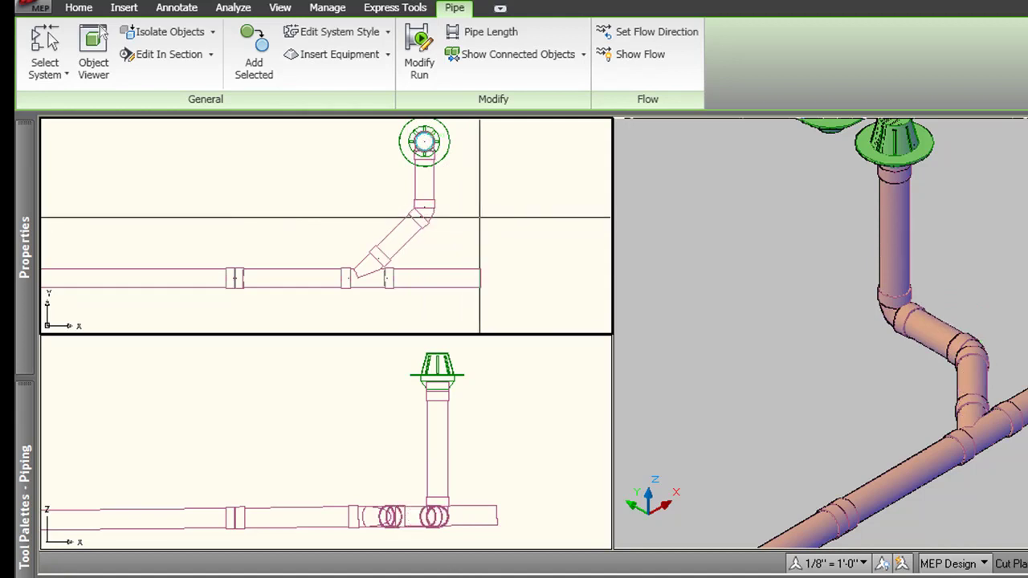
key("Escape")
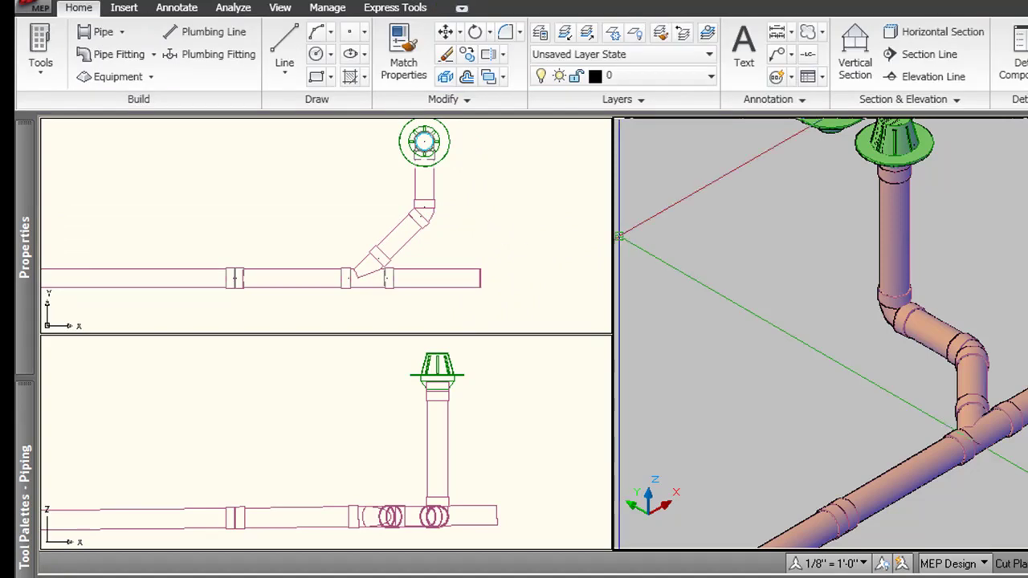
Examine the separate vertical riser and the nearby open-ended horizontal pipe in the isometric and elevation views.
scroll(769, 255, "down", 5)
middle_click_drag(837, 236, 1025, 162)
middle_click_drag(837, 275, 1023, 200)
middle_click_drag(836, 296, 909, 271)
scroll(876, 226, "up", 2)
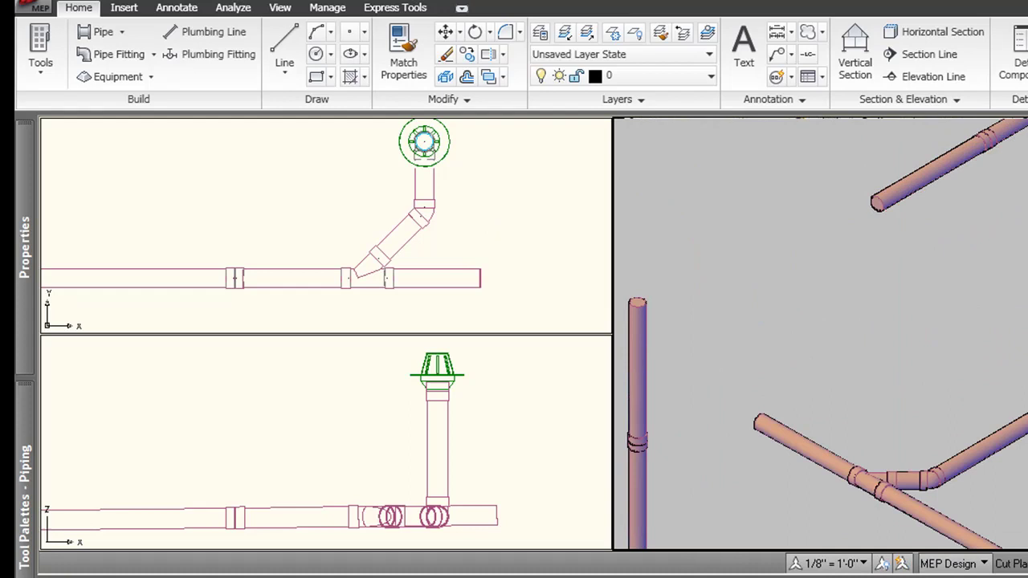
middle_click_drag(840, 208, 882, 203)
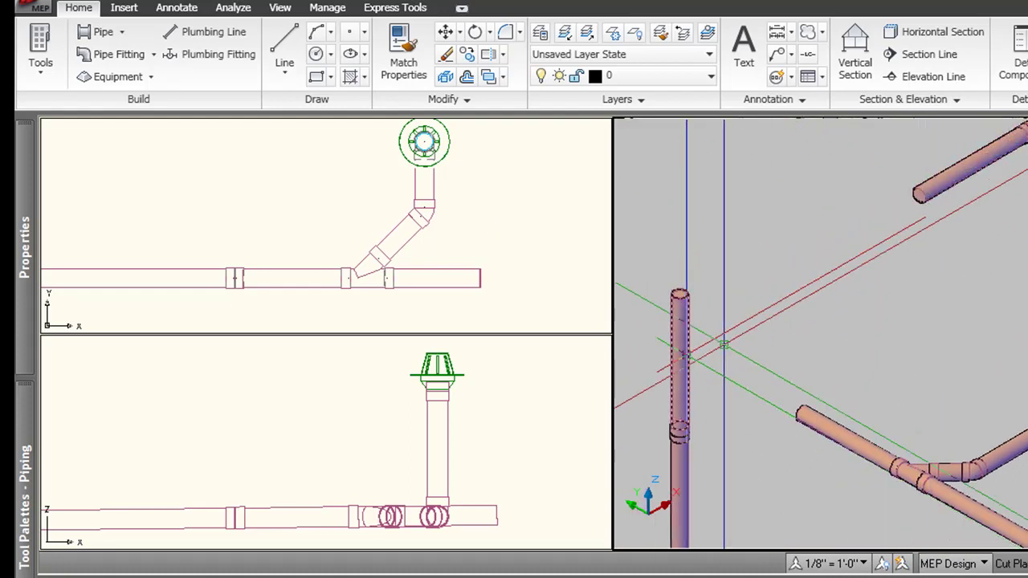
left_click(510, 439)
middle_click(514, 436)
middle_click(513, 436)
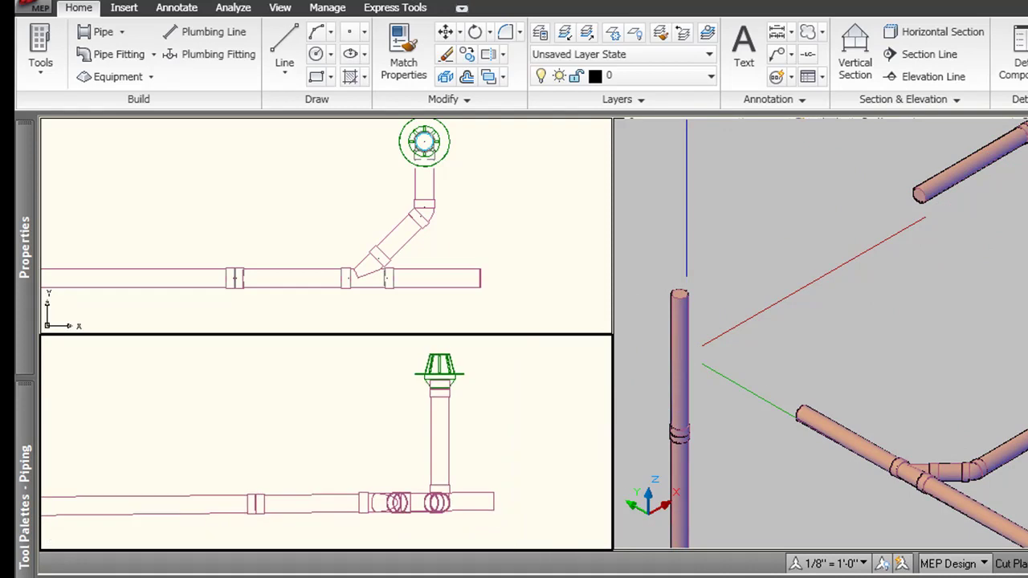
middle_click_drag(278, 444, 403, 448)
scroll(253, 403, "up", 2)
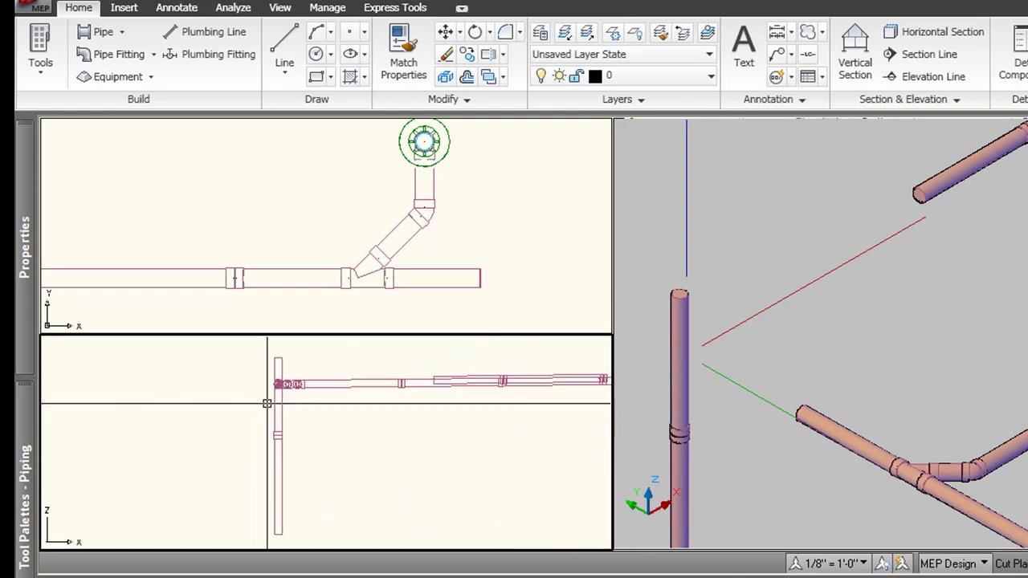
middle_click_drag(310, 412, 294, 426)
left_click(963, 285)
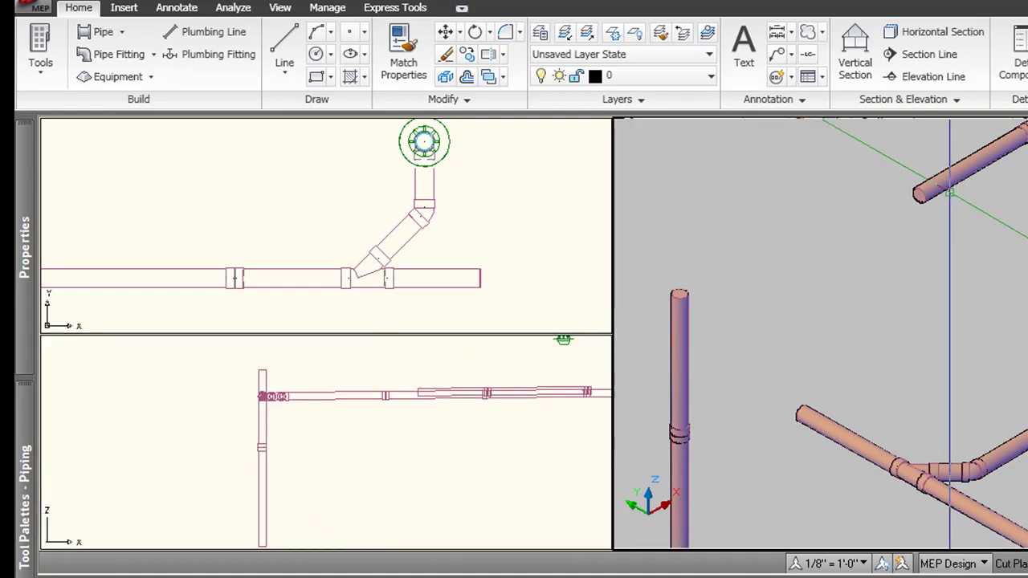
Try connecting the open end of the horizontal pipe to the top end of the vertical riser, and undo it.
left_click(915, 198)
left_click(919, 195)
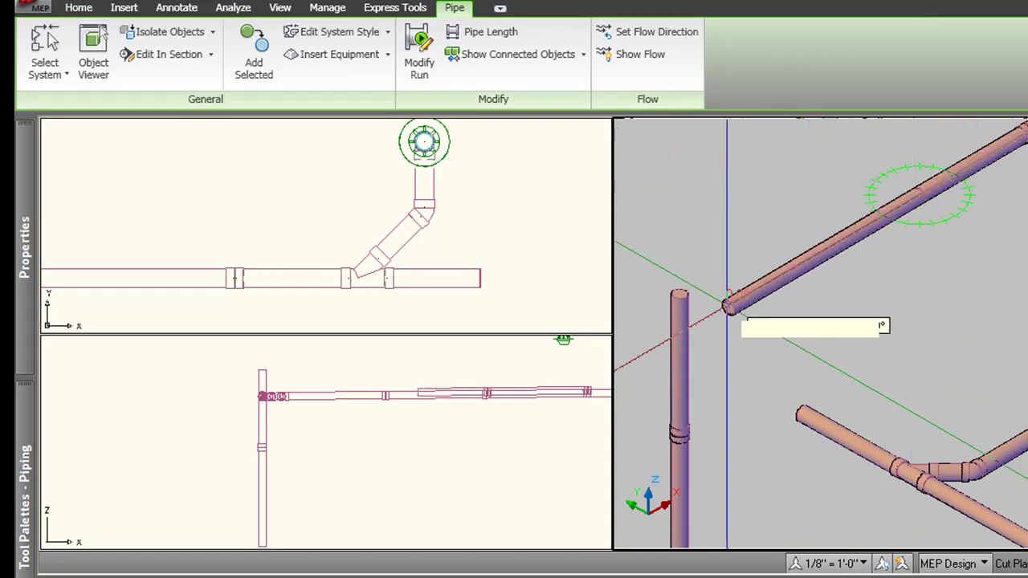
left_click(695, 273)
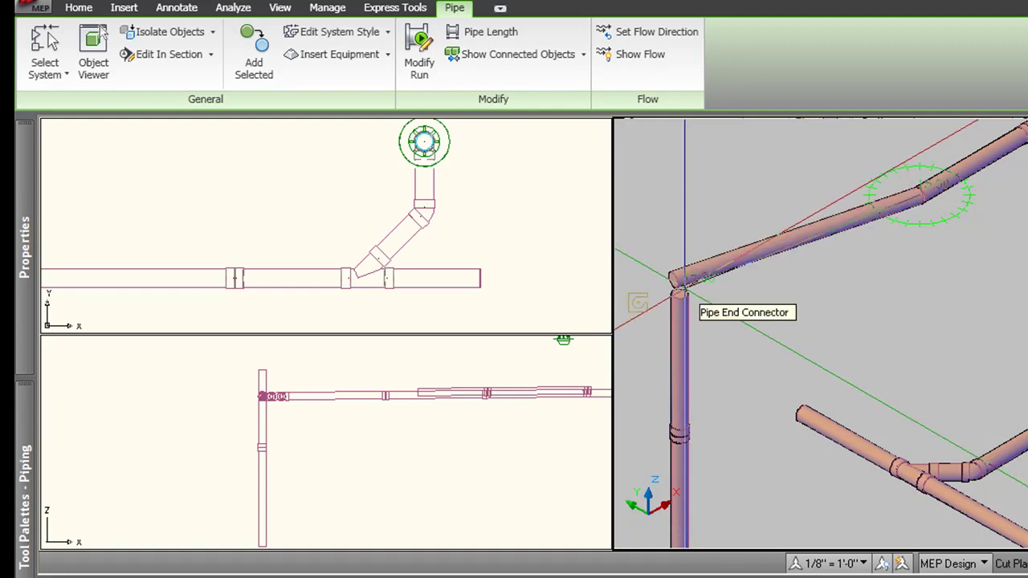
left_click(684, 289)
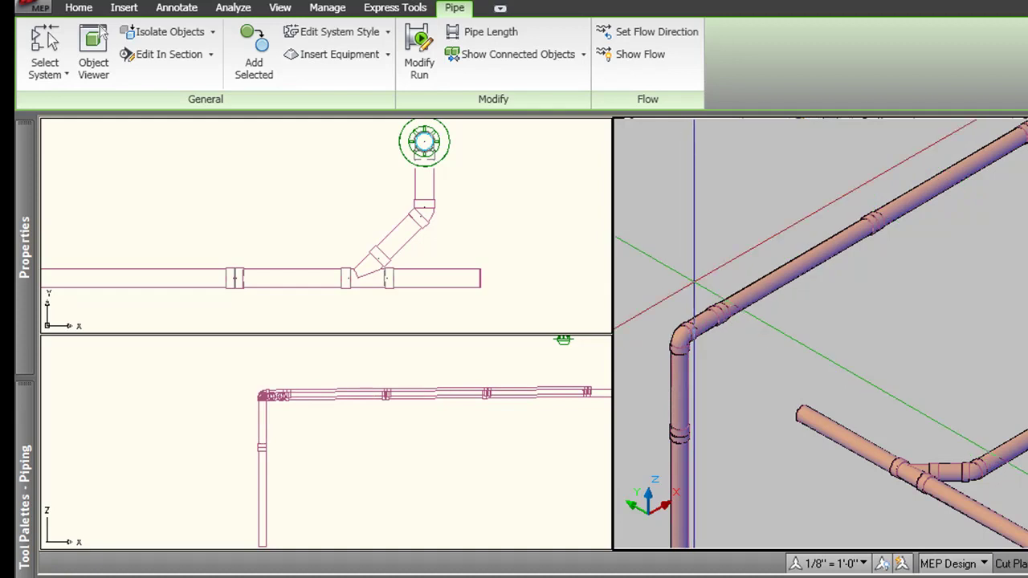
key("ctrl+z")
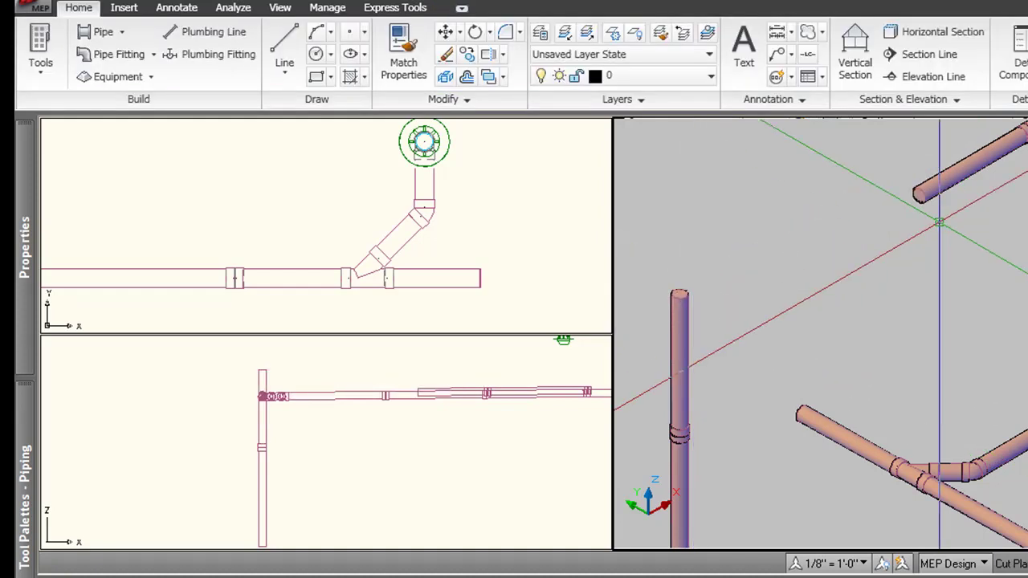
Start a pipe run from the open end of the upper horizontal pipe, try joining it to the riser's upper section, and undo that connection.
left_click(916, 198)
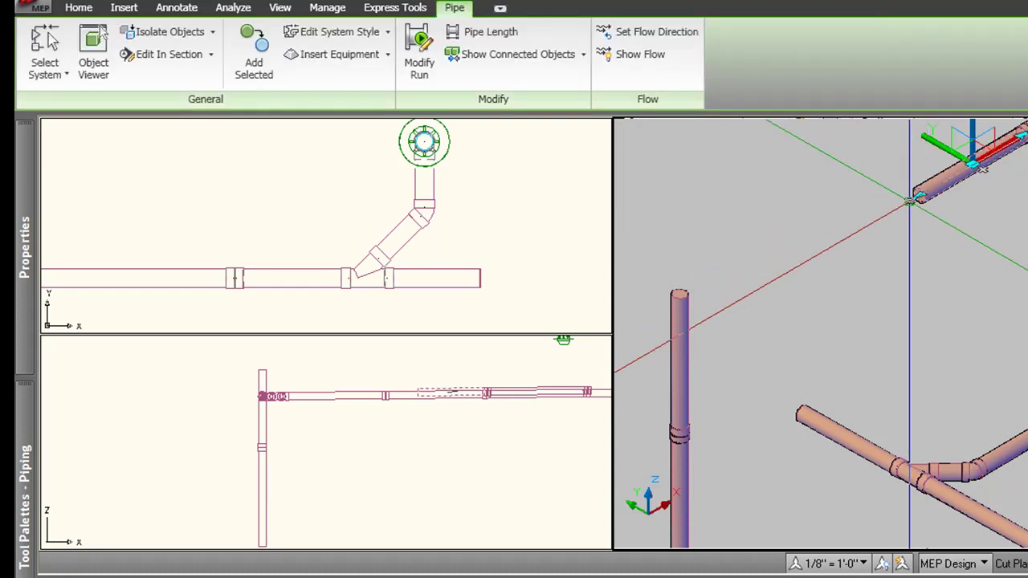
left_click(913, 199)
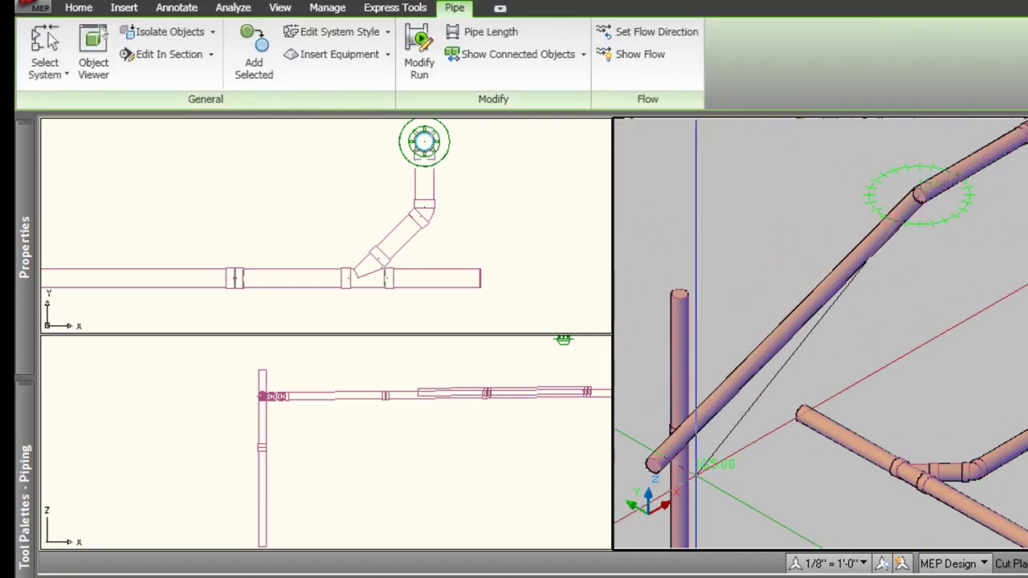
middle_click_drag(699, 475, 718, 372)
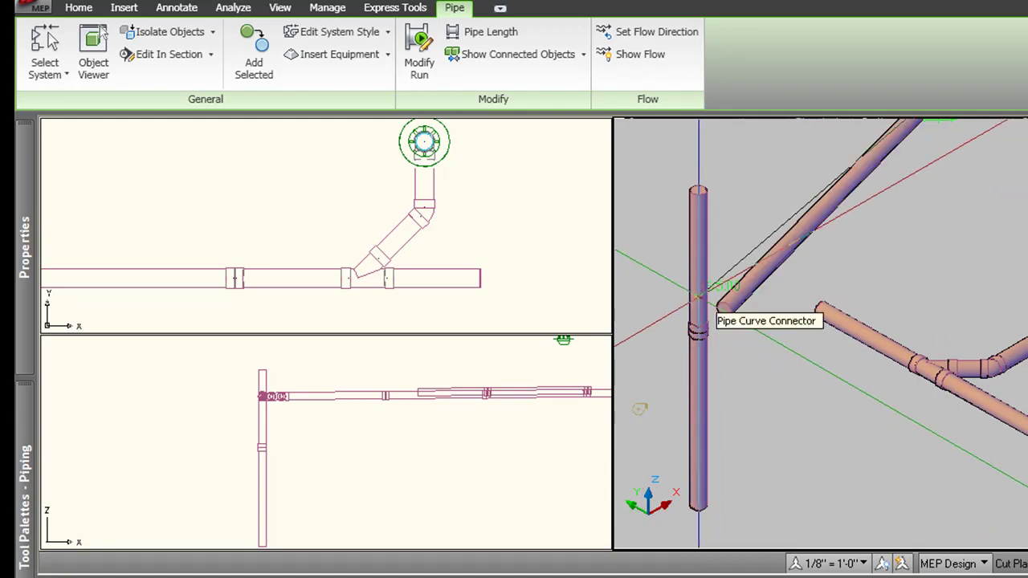
left_click(698, 297)
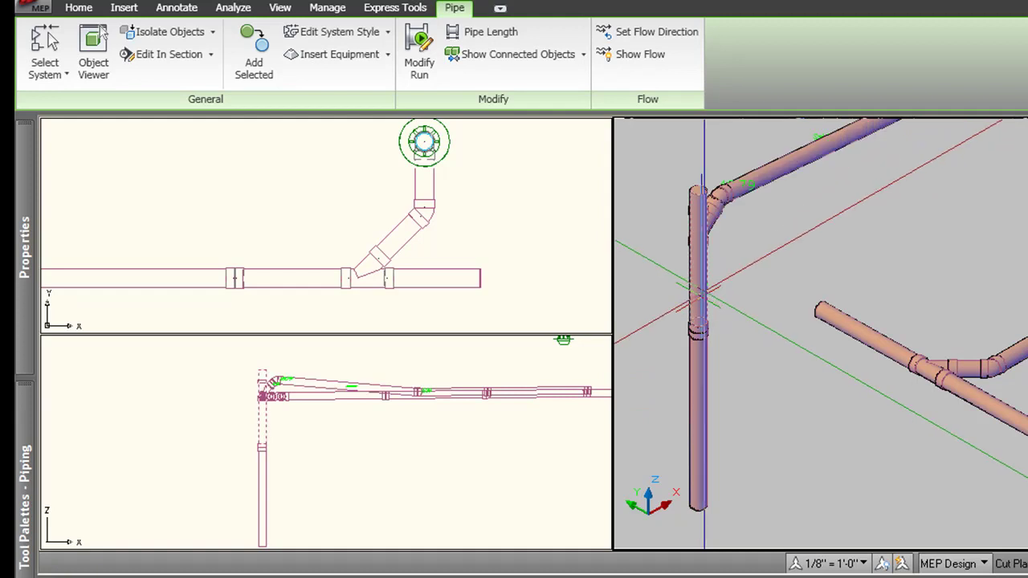
type("u")
key("Return")
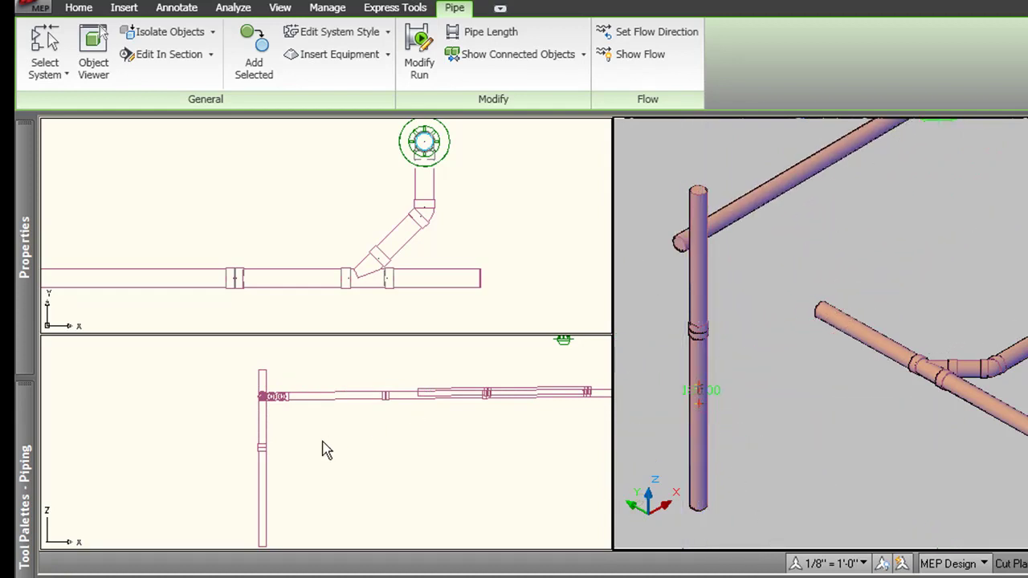
In the elevation view, connect the run to the riser's lower section, cycle through the routing solutions, and accept the straight diagonal wye branch.
left_click(310, 462)
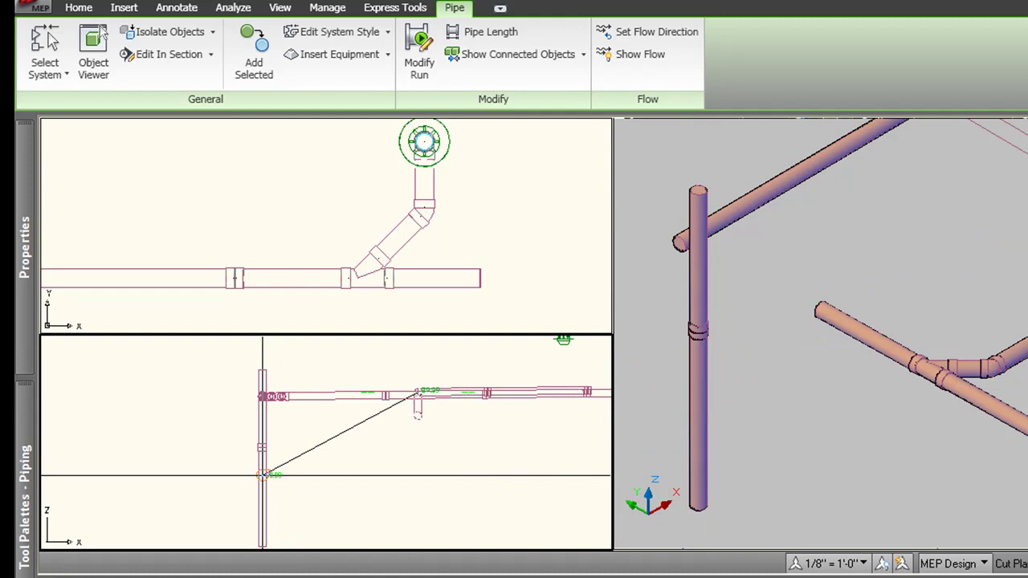
left_click(262, 496)
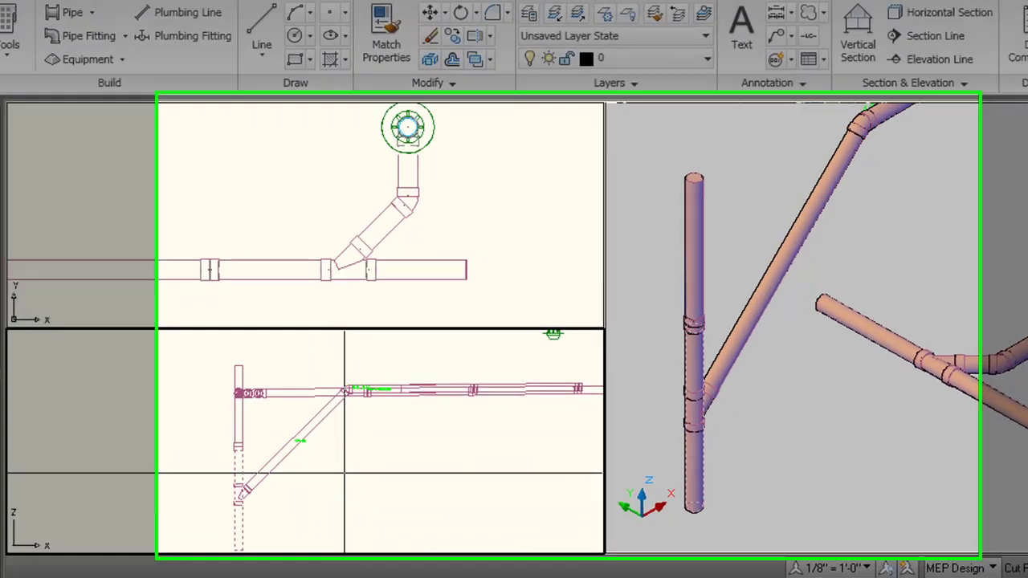
type("n")
key("Return")
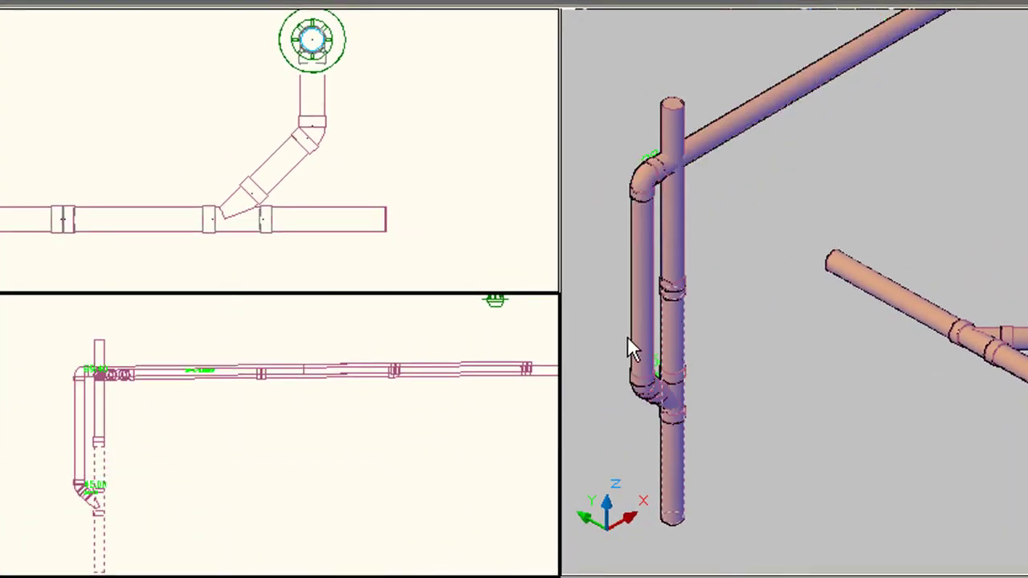
type("n")
key("Return")
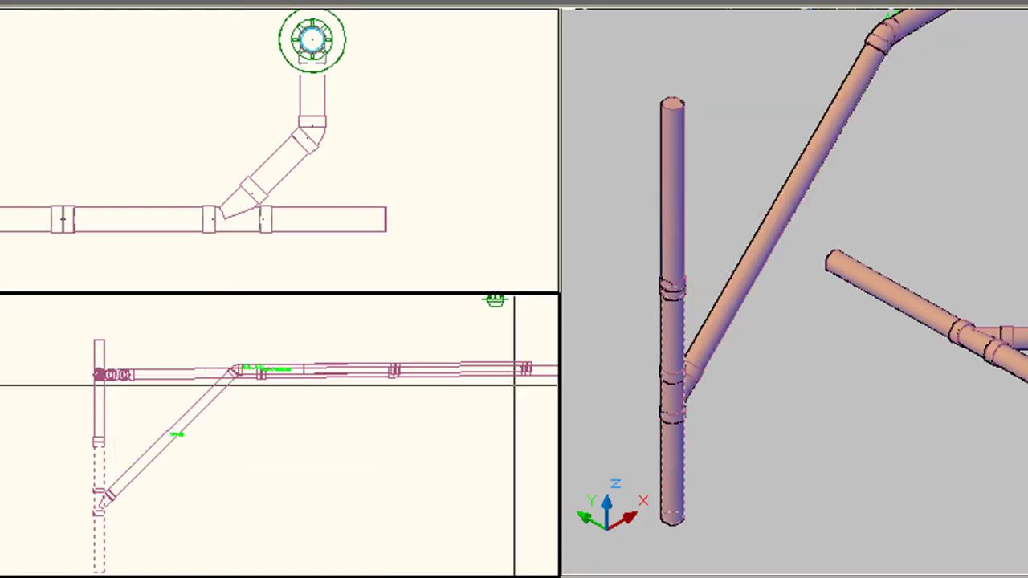
key("Return")
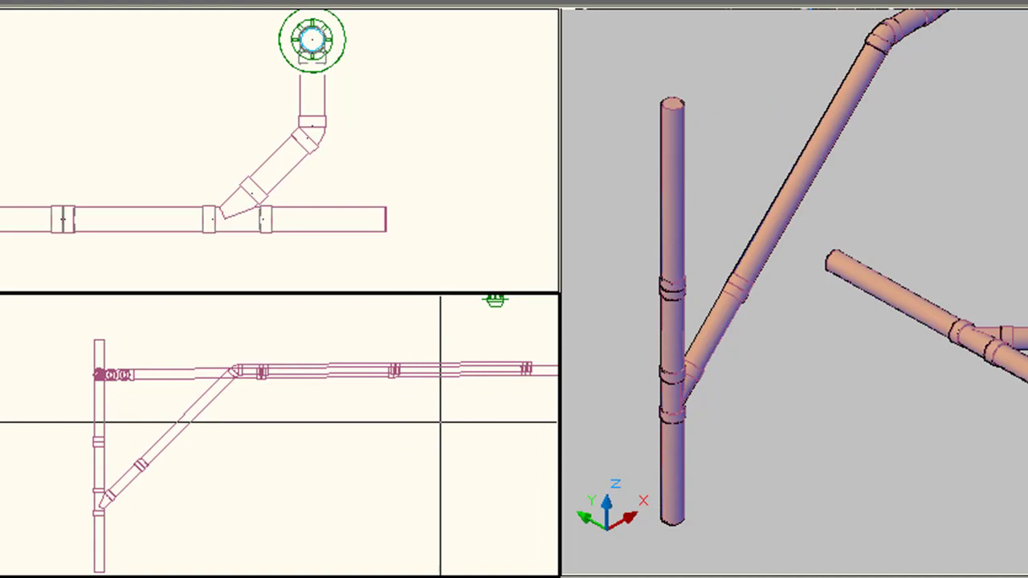
Slide the wye fitting up the riser in the elevation view to just below the horizontal pipe, shortening the diagonal branch.
left_click(147, 522)
scroll(93, 526, "up", 3)
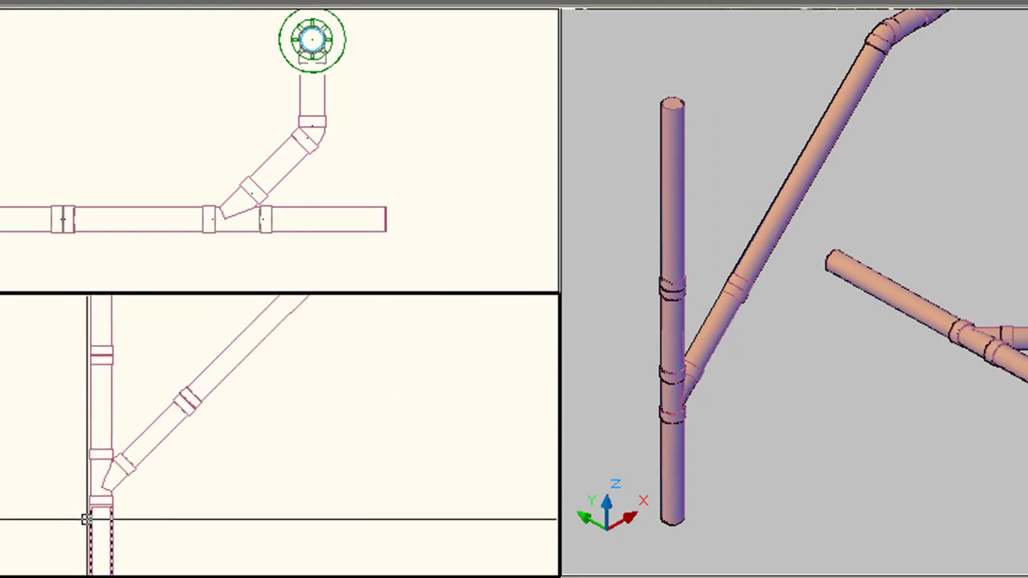
left_click(114, 486)
left_click(127, 467)
scroll(159, 464, "down", 3)
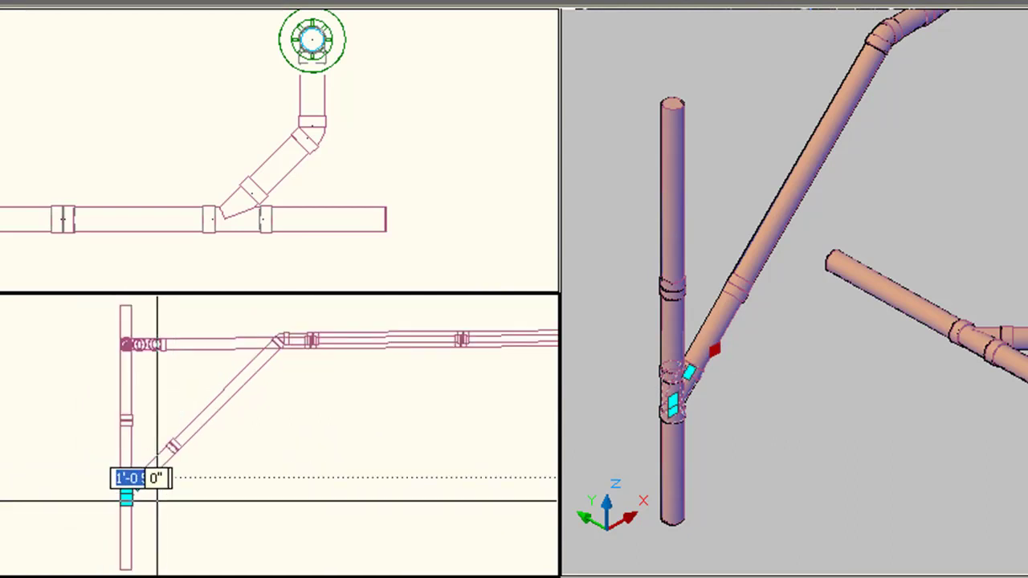
left_click(126, 368)
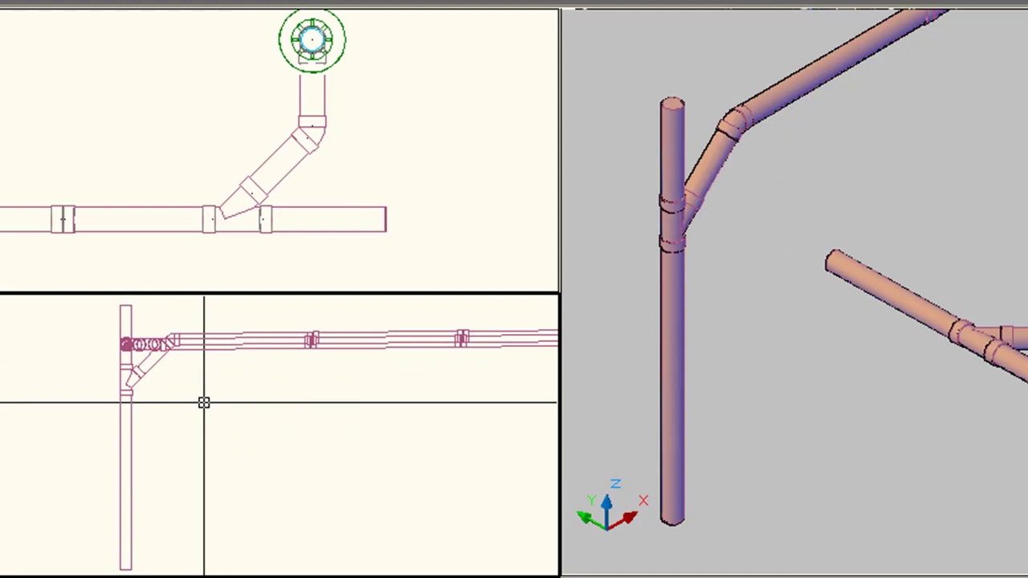